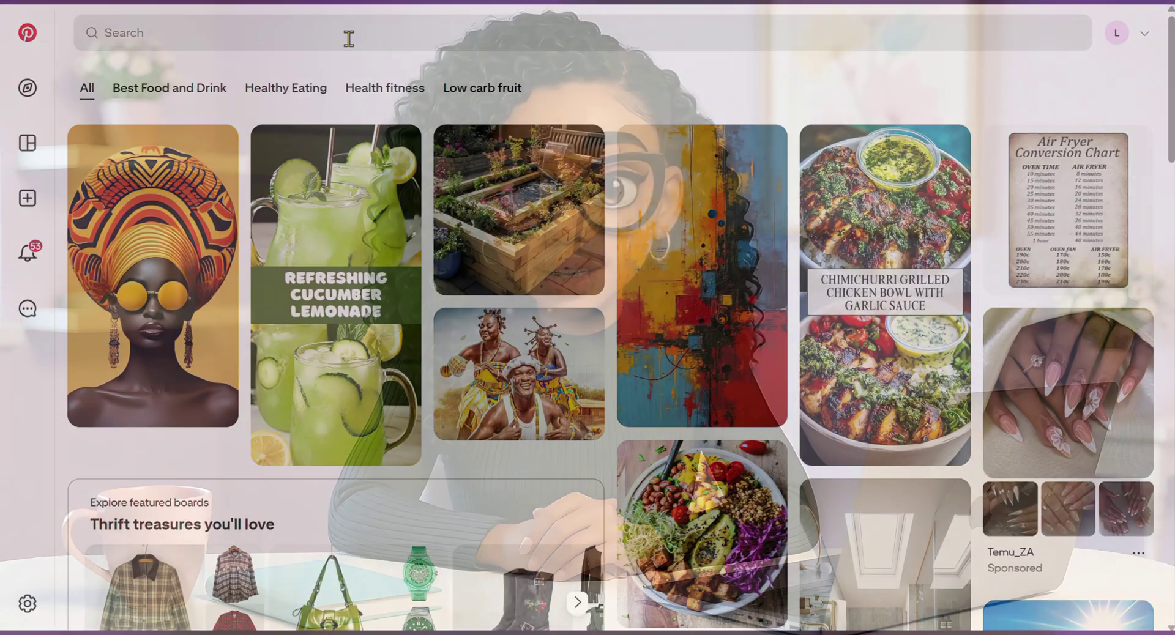
# - Search Pinterest for "african american woman curly hair"
pyautogui.click(348, 36)
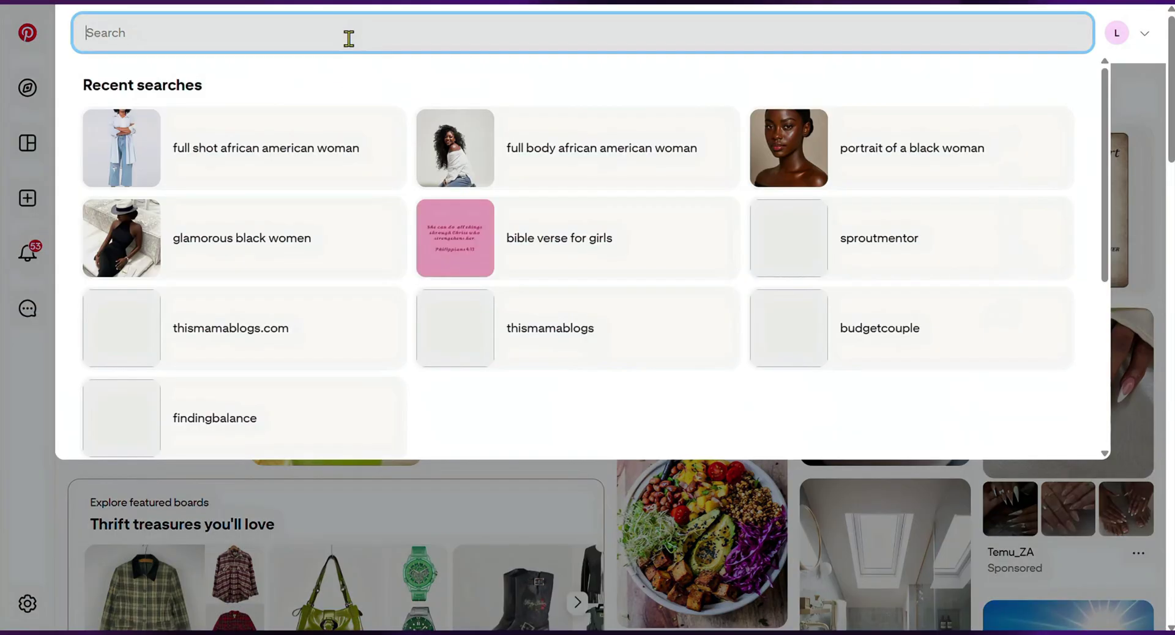
pyautogui.write('african american woman curly hair')
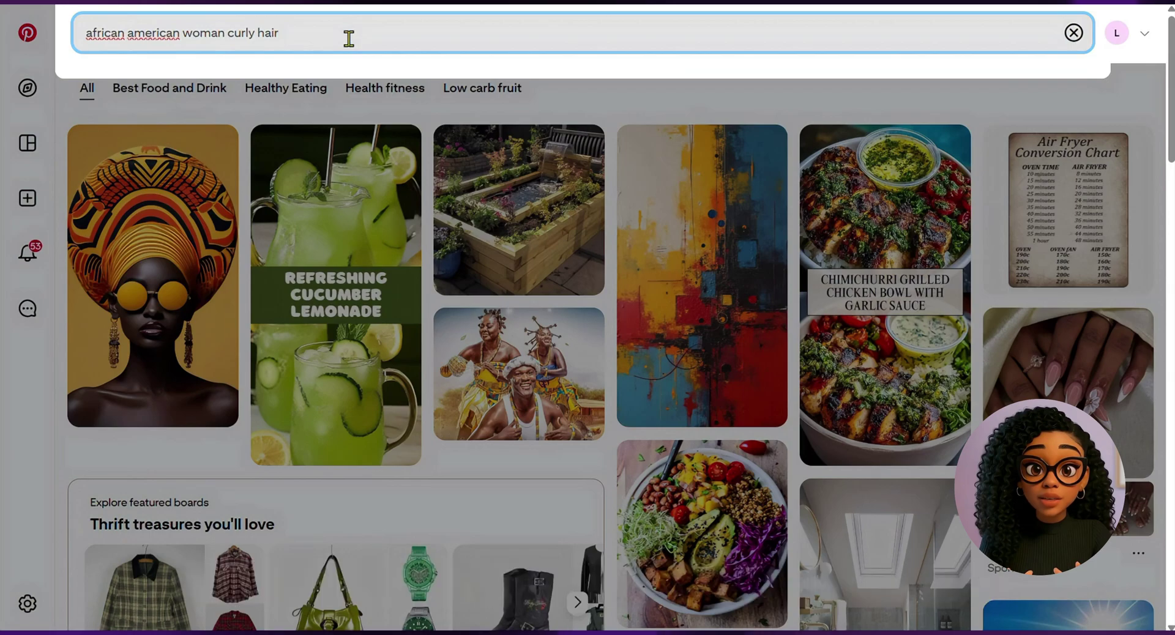
pyautogui.press('Return')
# - Browse the curly hair results and open the pin of the woman with a curly ponytail and yellow off-shoulder top
pyautogui.scroll(-2, 588, 367)
pyautogui.scroll(-8, 587, 367)
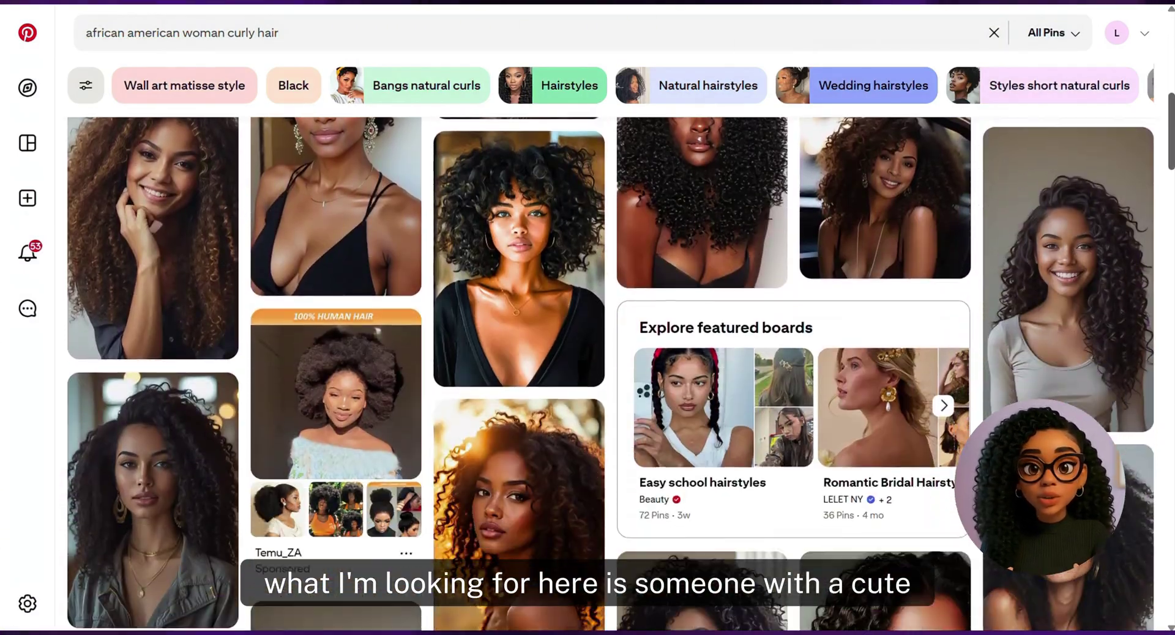
pyautogui.scroll(-6, 588, 367)
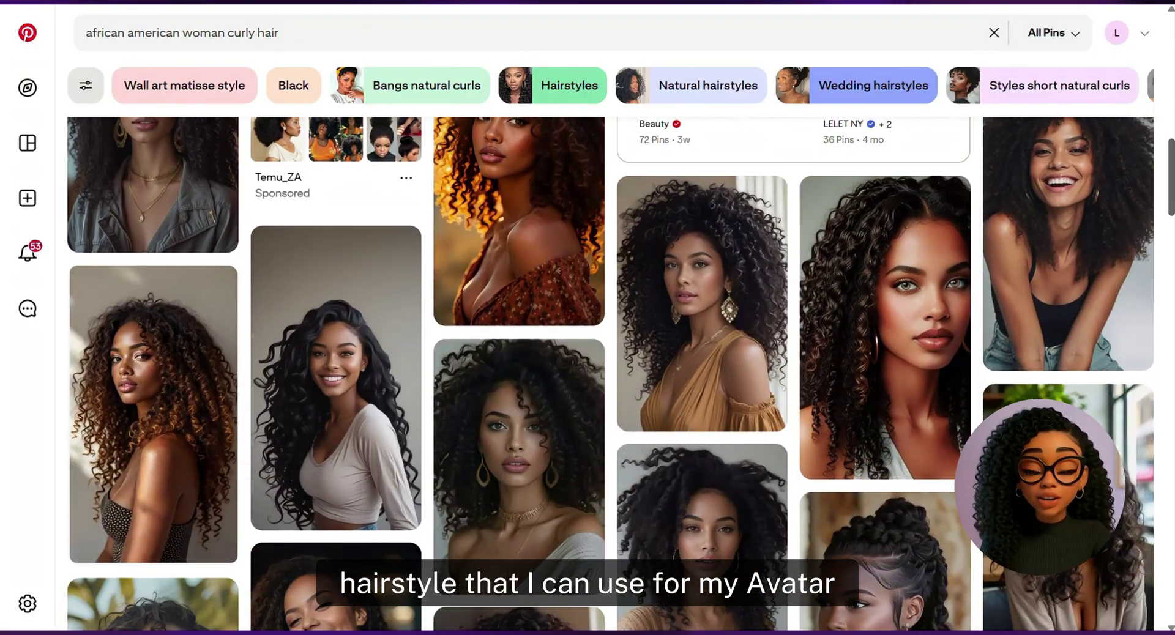
pyautogui.scroll(-10, 587, 367)
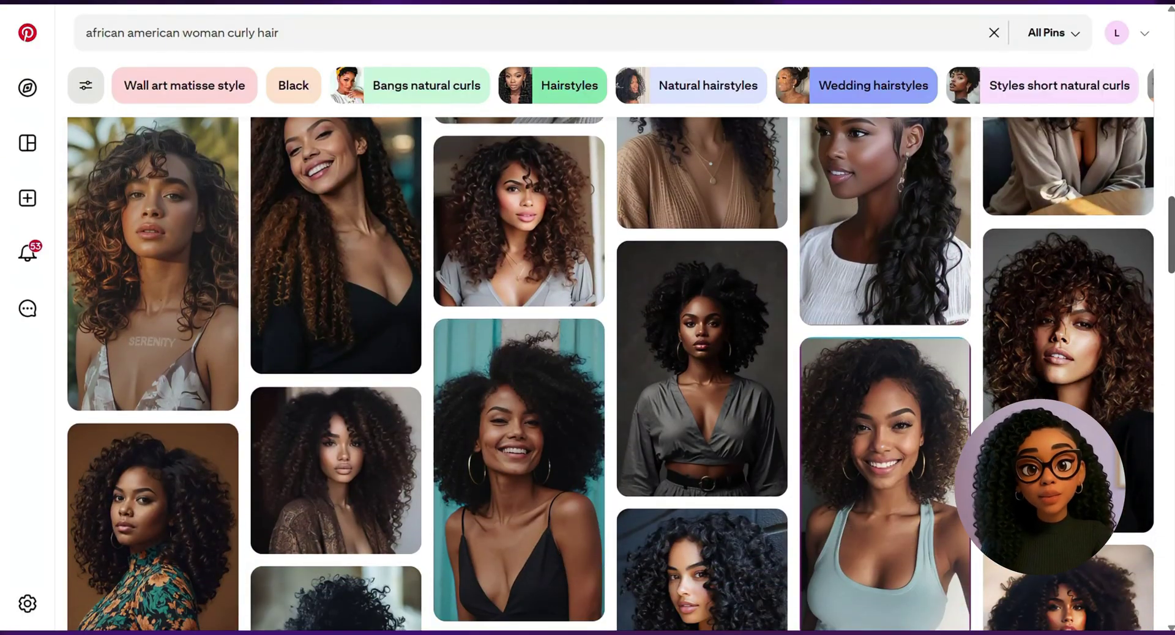
pyautogui.scroll(3, 588, 367)
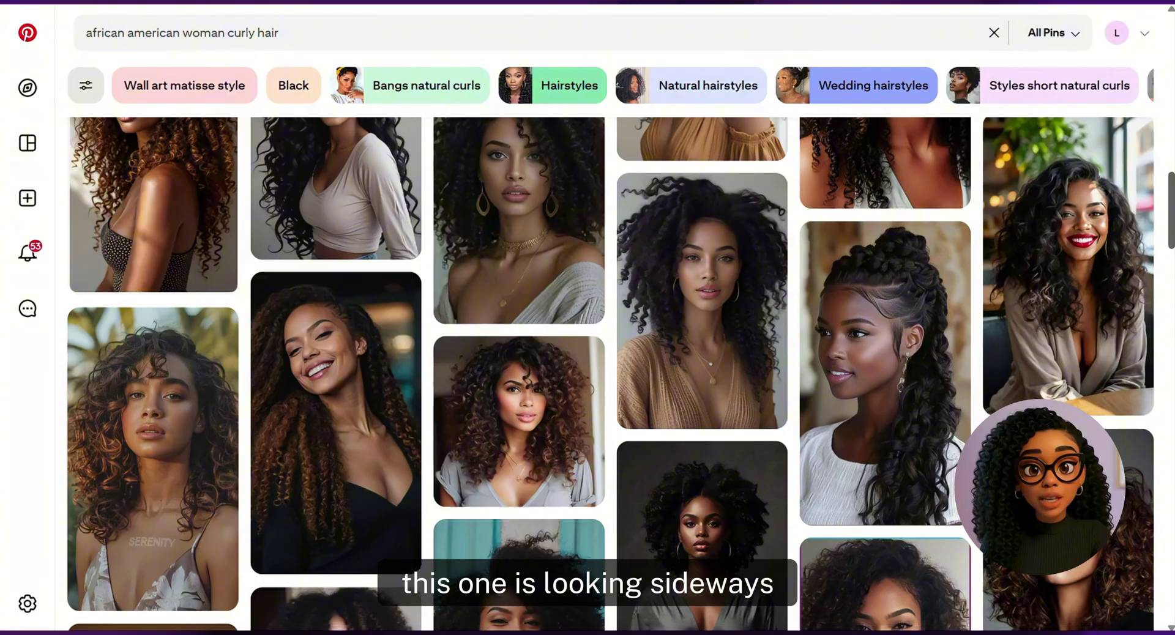
pyautogui.scroll(-10, 587, 367)
pyautogui.scroll(-2, 508, 347)
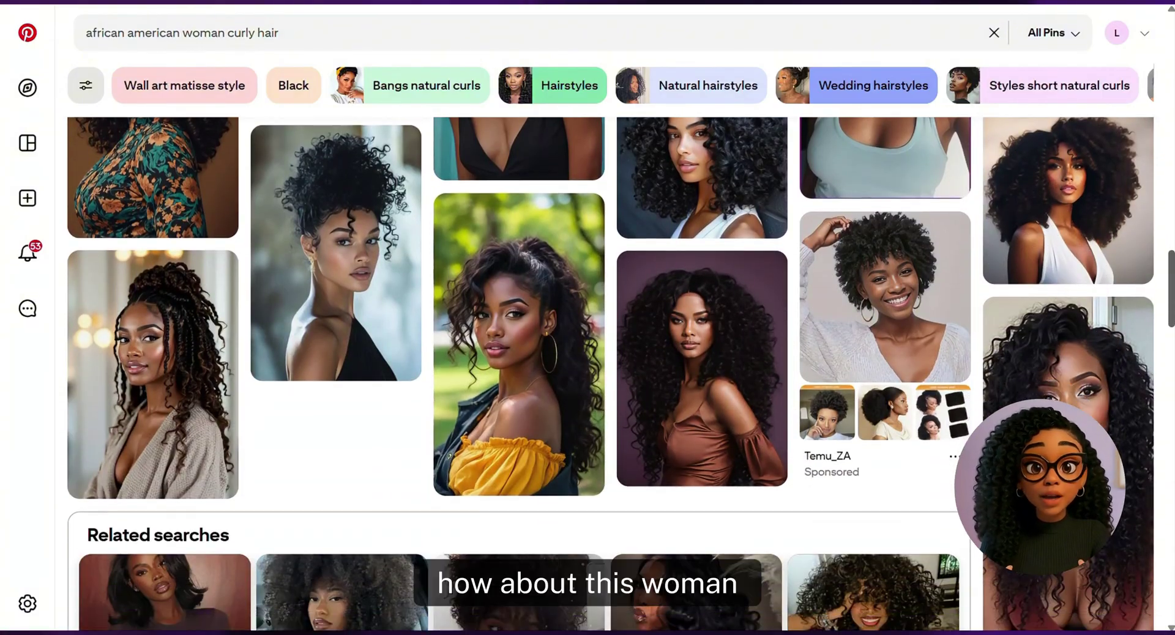
pyautogui.click(508, 346)
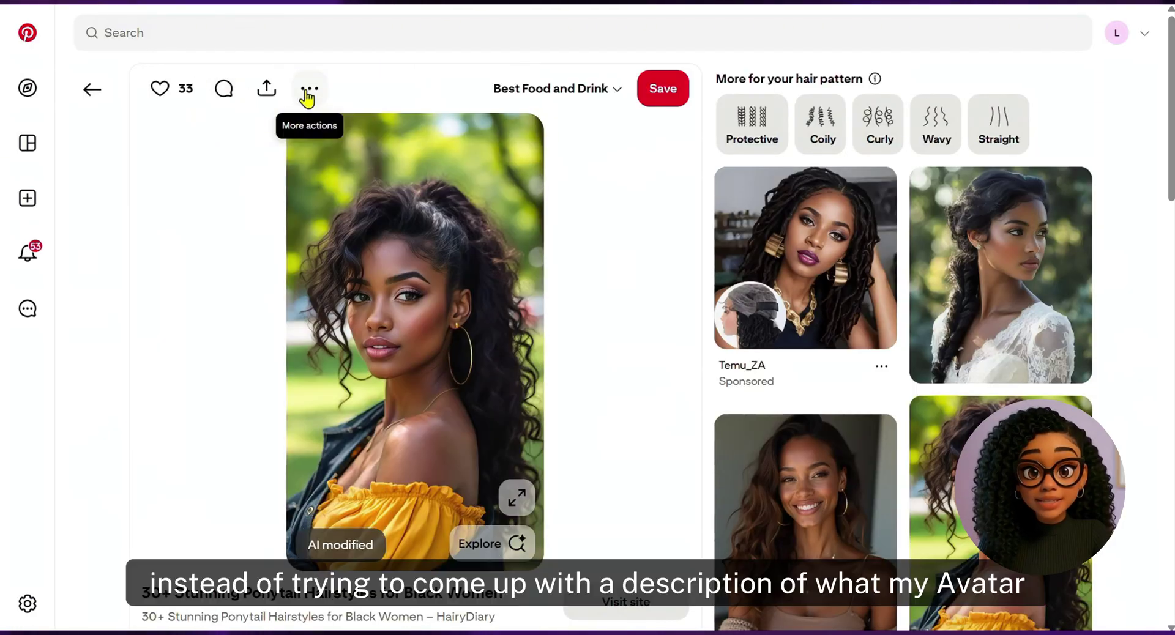
# - Download the opened pin's image
pyautogui.click(309, 94)
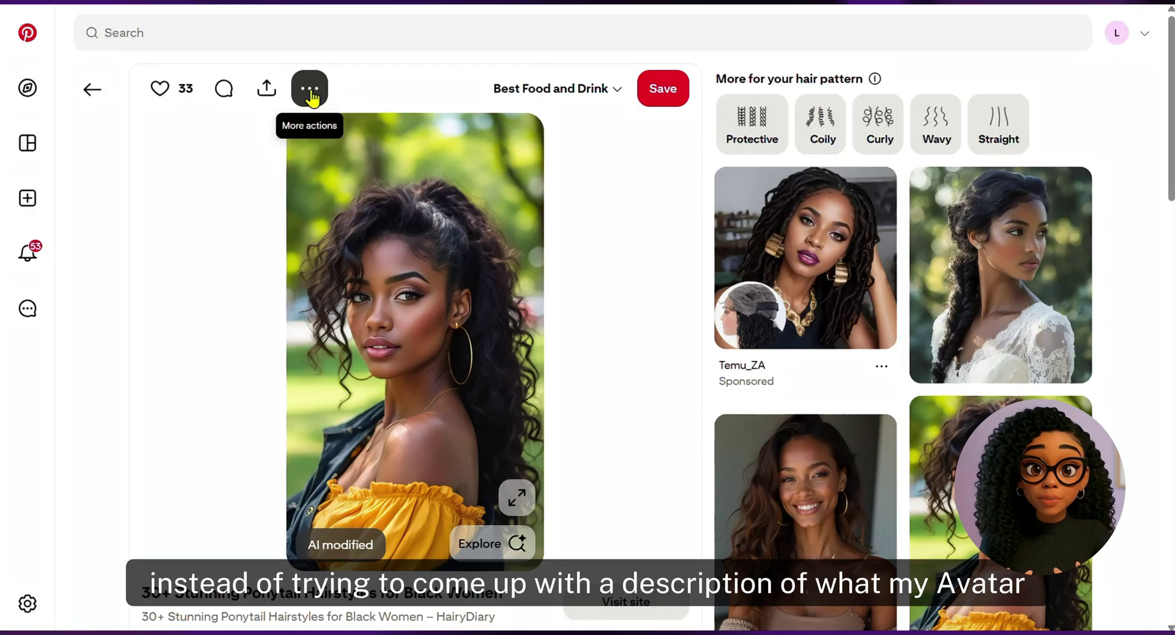
pyautogui.click(310, 95)
pyautogui.click(312, 96)
pyautogui.click(313, 95)
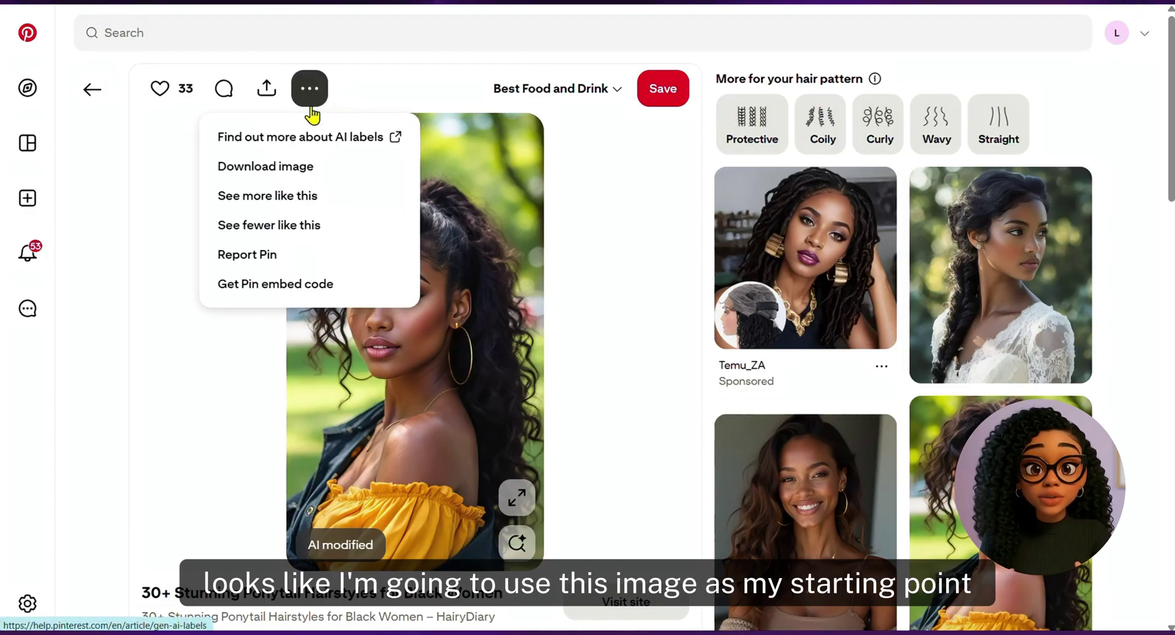
pyautogui.click(296, 169)
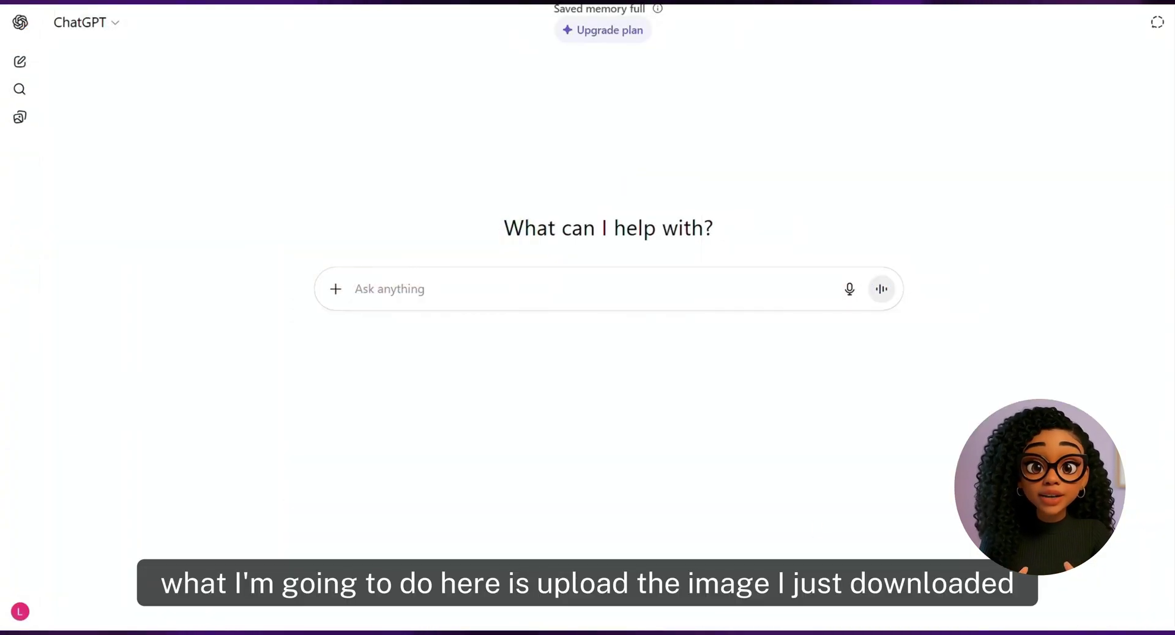
# - In ChatGPT, attach the downloaded photo and request a 3D pixar style woman facing forward in a "hot pick and grey modern office", yellow blouse, grey pants
pyautogui.hotkey('ctrl', 'v')
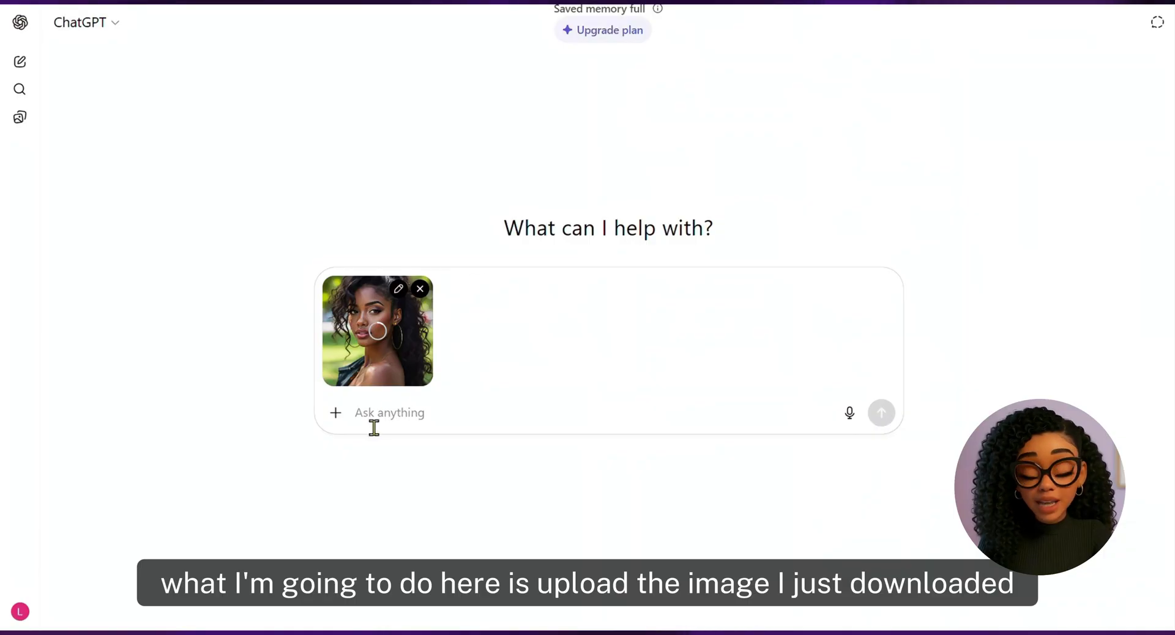
pyautogui.write('turn this image into 3D pixar style. The woman is standing facing forward in a hot pick and grey modern of')
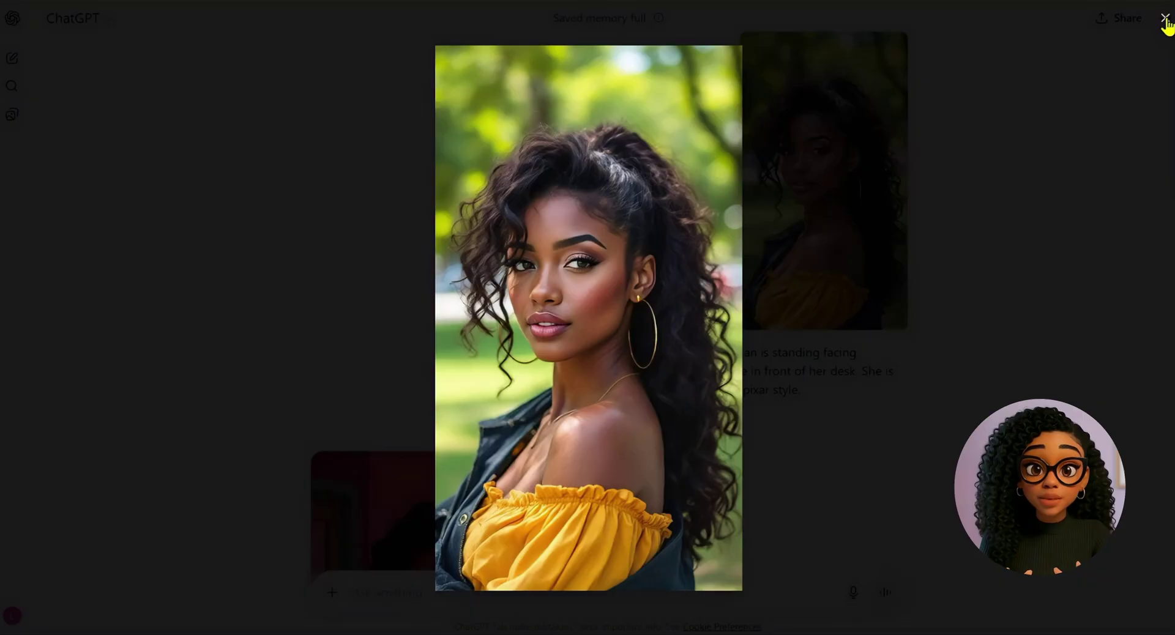
# - Close the enlarged reference photo and download the generated portrait-format 3D avatar image
pyautogui.click(1164, 18)
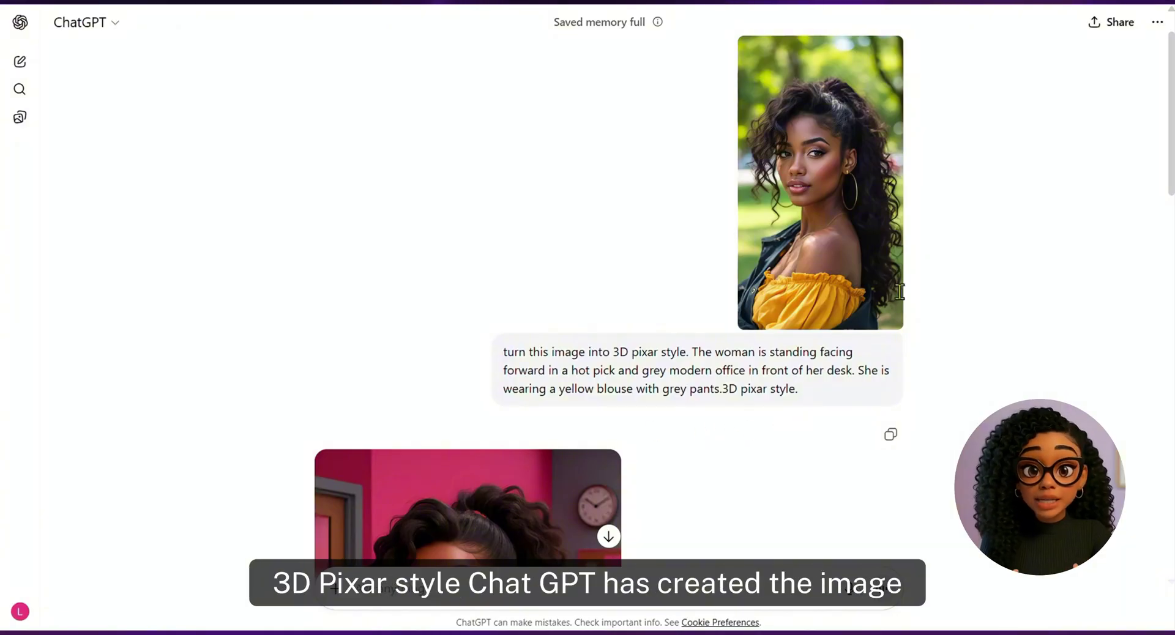
pyautogui.scroll(-6, 734, 291)
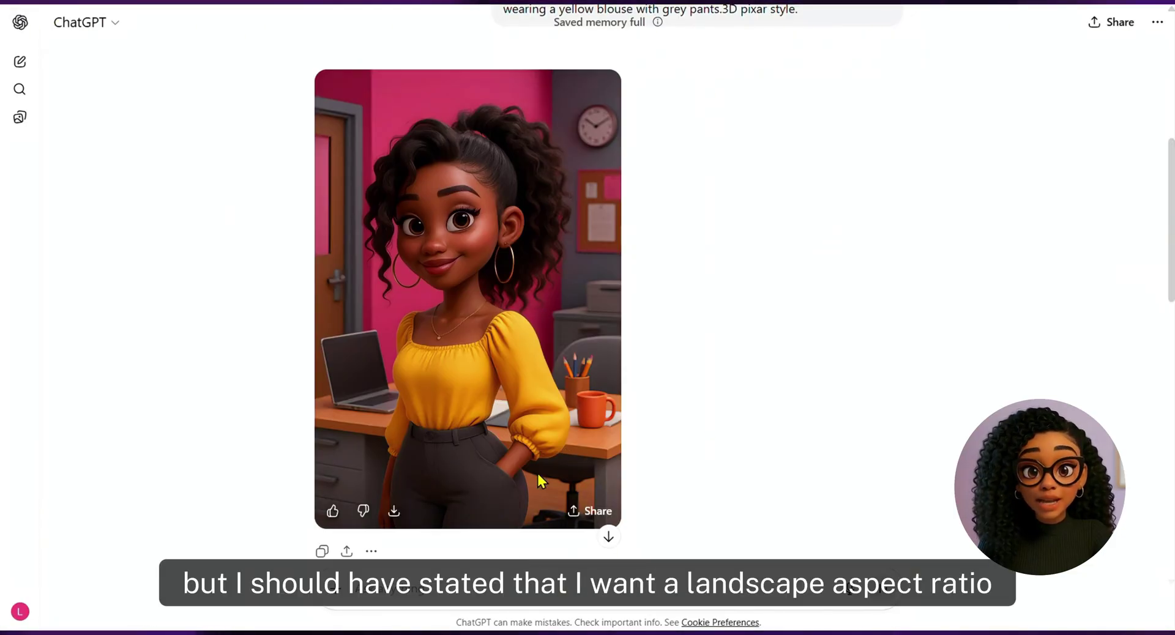
pyautogui.click(393, 511)
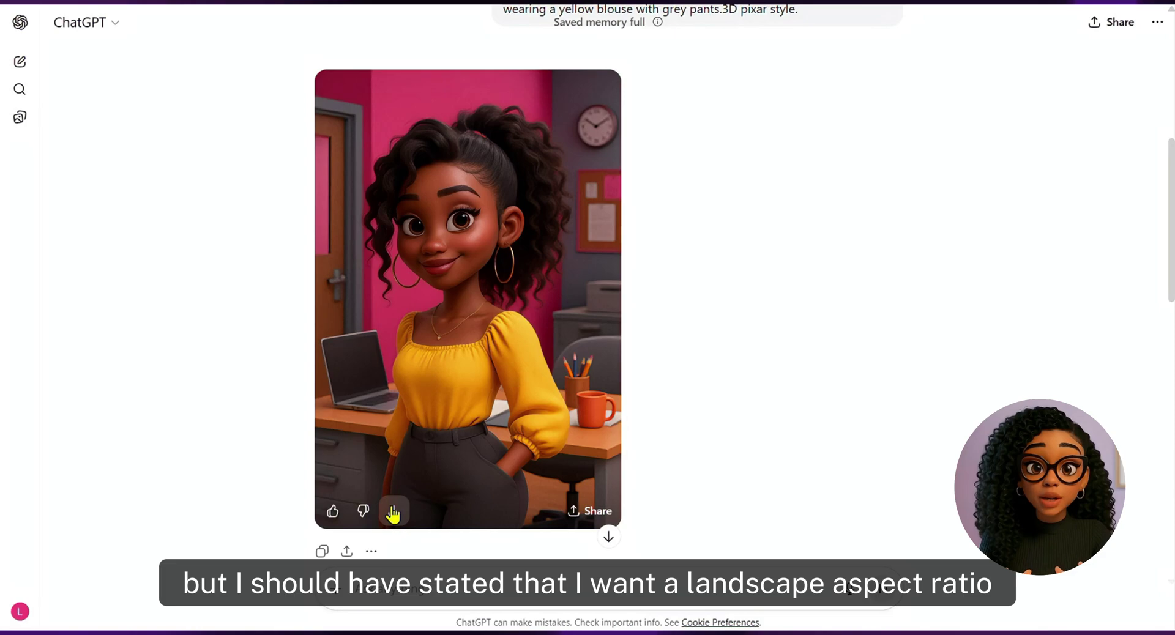
# - Examine the landscape version of the avatar image at full size and close the enlarged view
pyautogui.scroll(-1, 1171, 195)
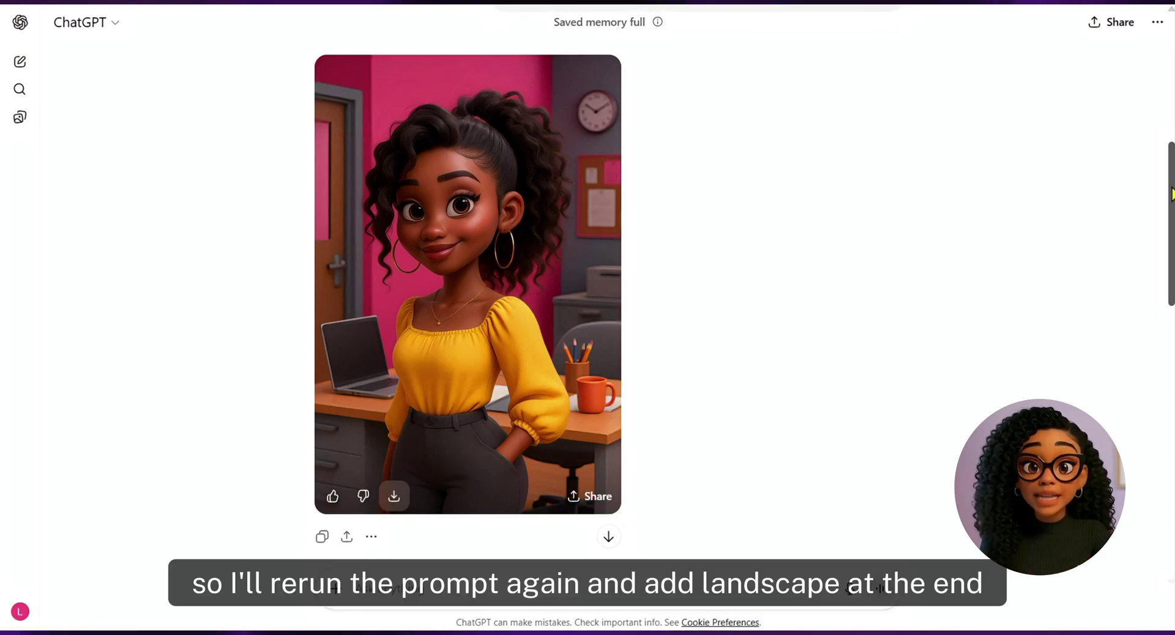
pyautogui.moveTo(1171, 195); pyautogui.dragTo(1166, 441)
pyautogui.moveTo(630, 202)
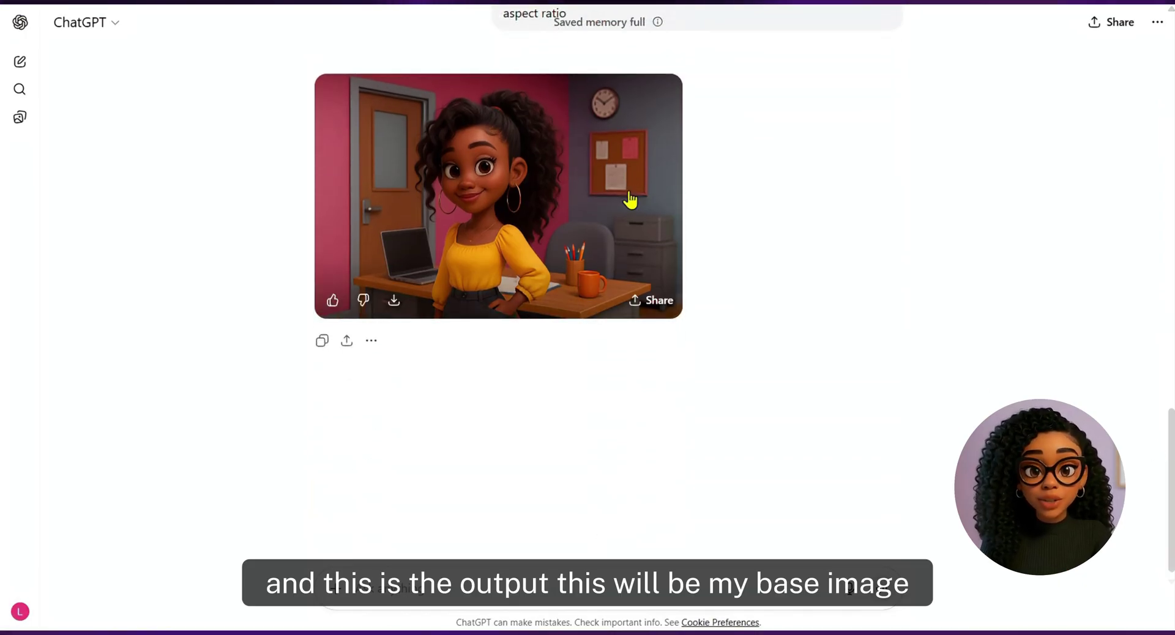
pyautogui.click(536, 190)
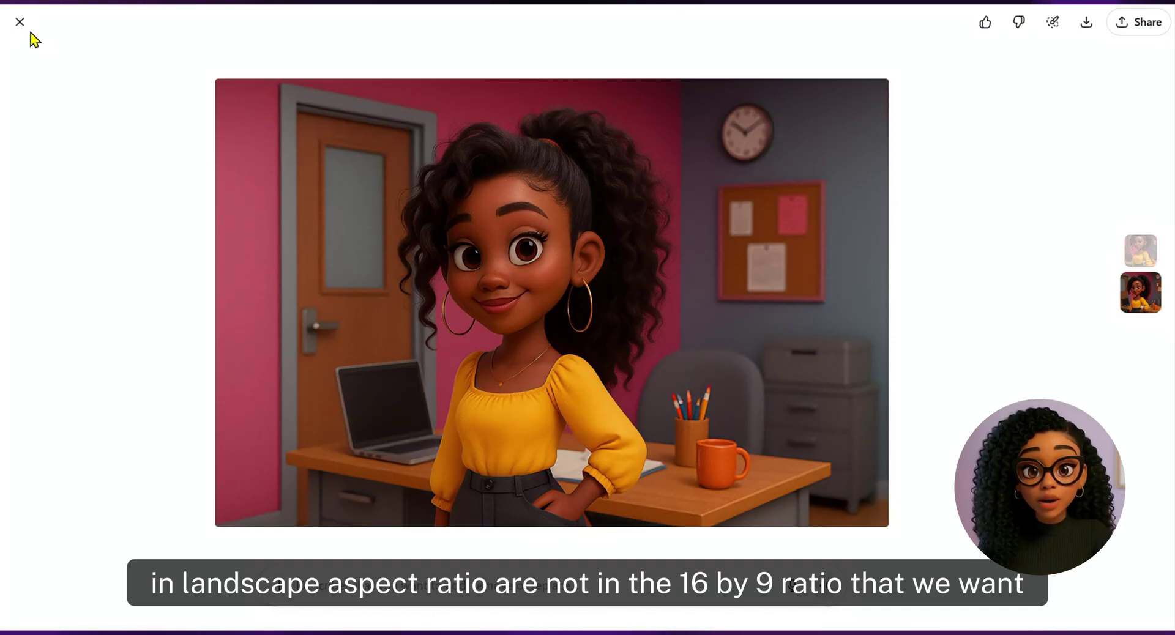
pyautogui.click(20, 22)
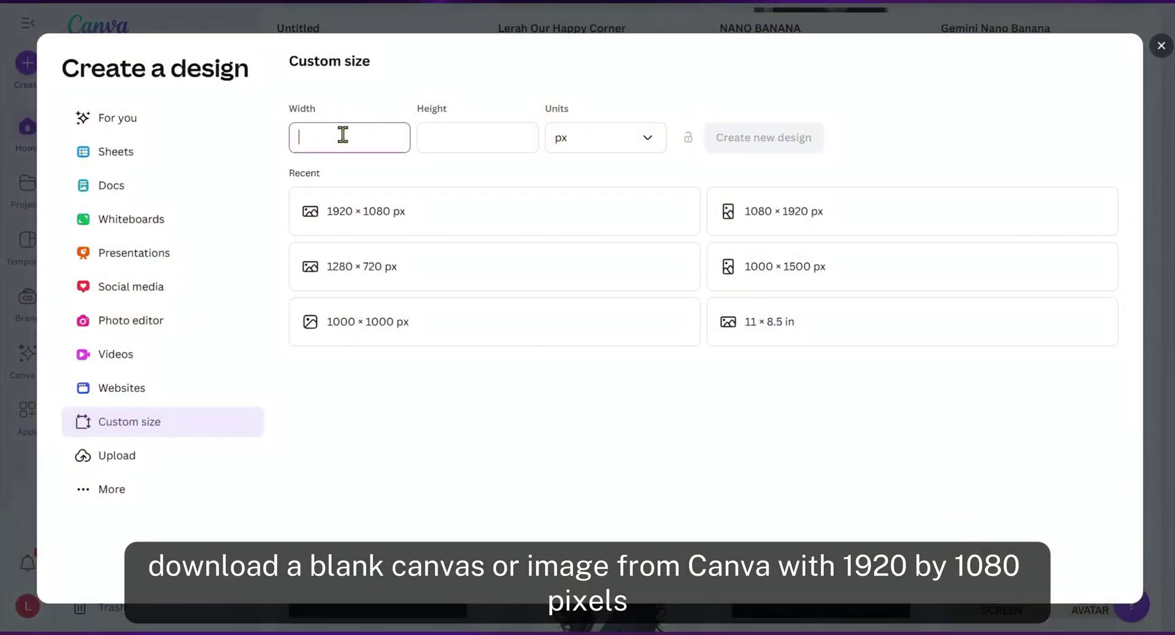
# - In Canva, create a new custom-size design of 1920 × 1080 px
pyautogui.write('19')
pyautogui.click(459, 138)
pyautogui.write('1080')
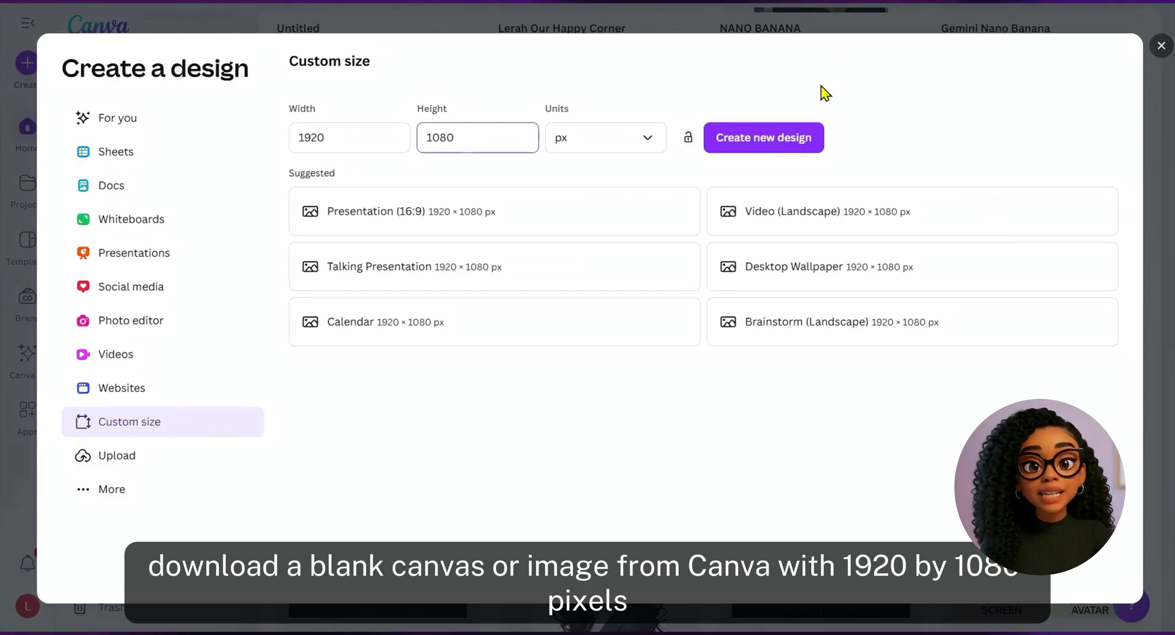
pyautogui.click(770, 138)
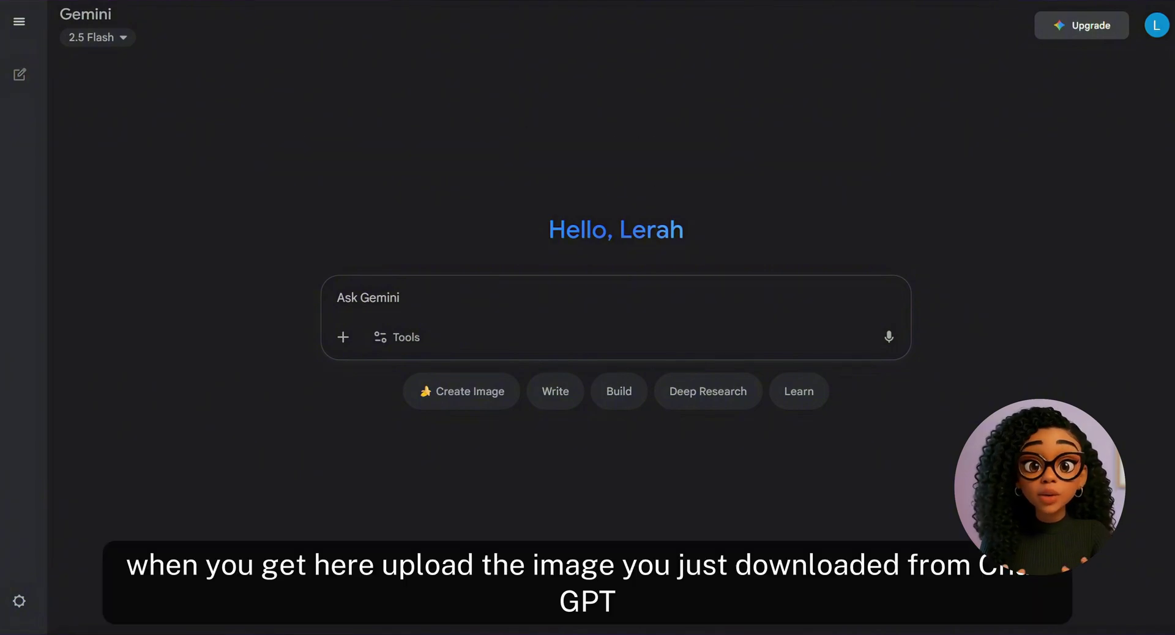
# - In Gemini, attach the avatar and the 16:9 reference image, submit "Generate this image with the aspect ratio of image 2", and open the generated image
pyautogui.hotkey('ctrl', 'v')
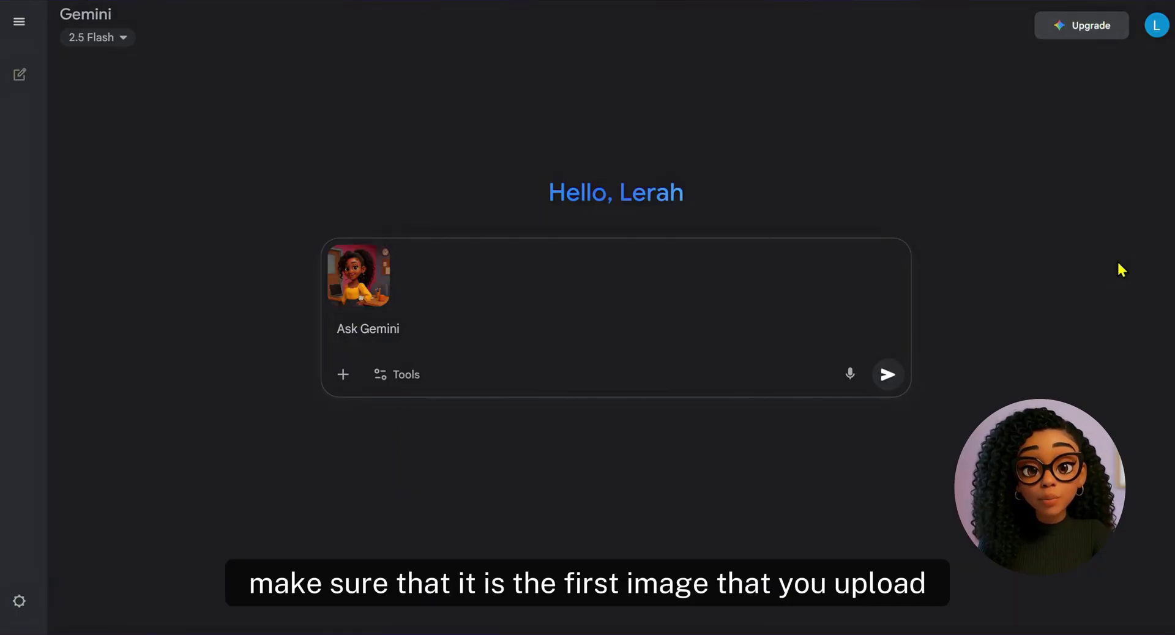
pyautogui.moveTo(708, 618); pyautogui.dragTo(525, 323)
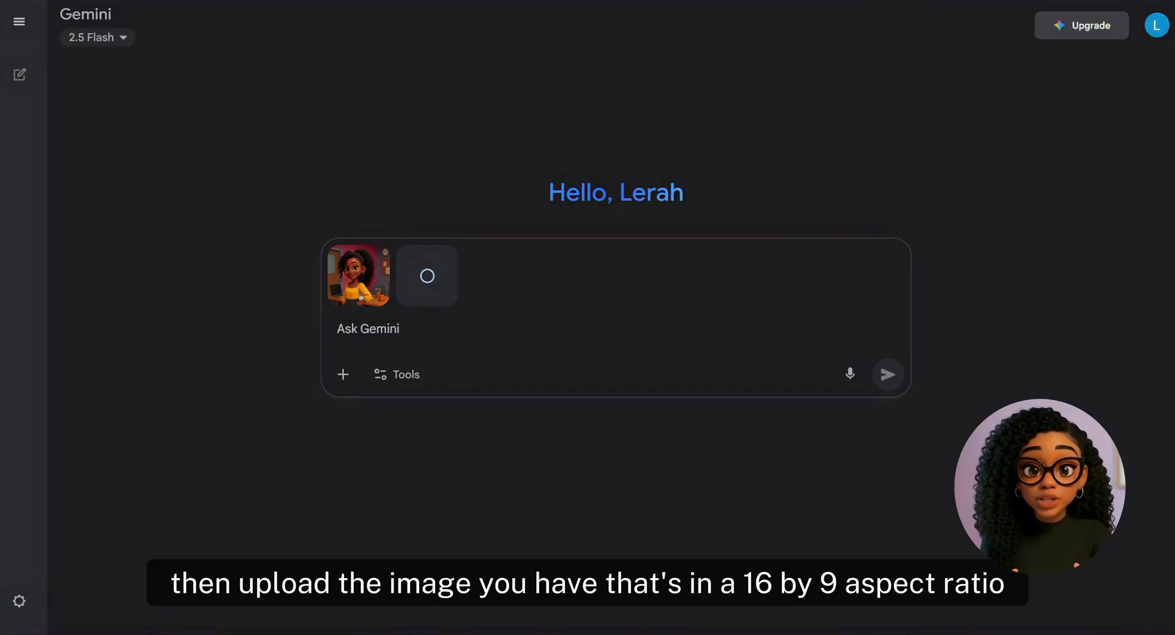
pyautogui.write('Generate this image with the aspect ratio of image 2')
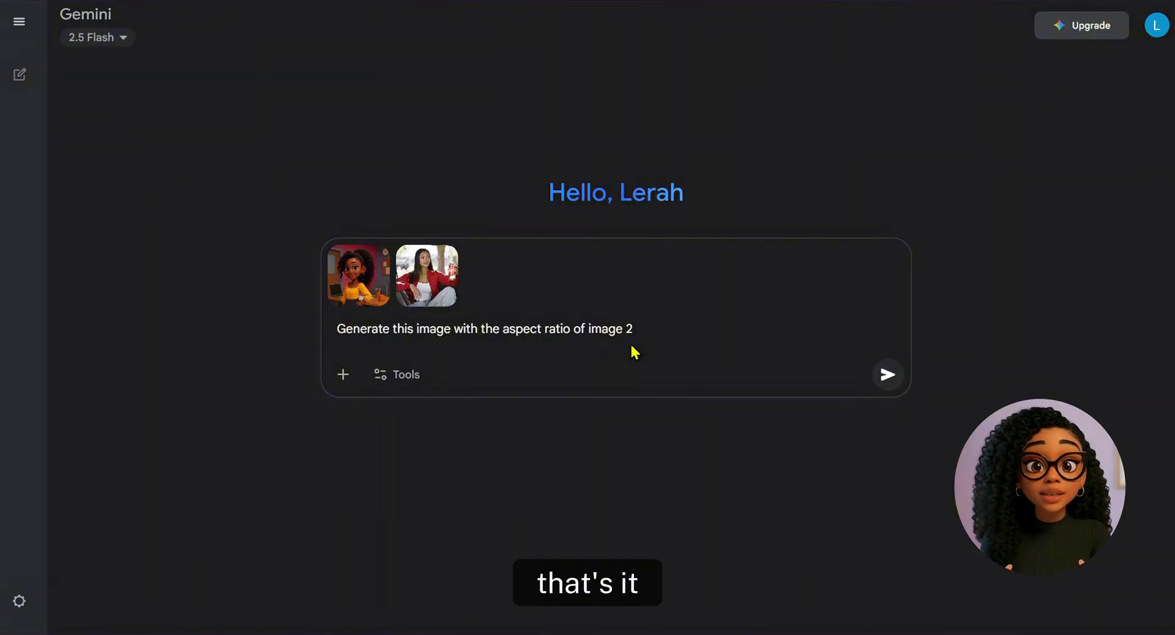
pyautogui.click(888, 375)
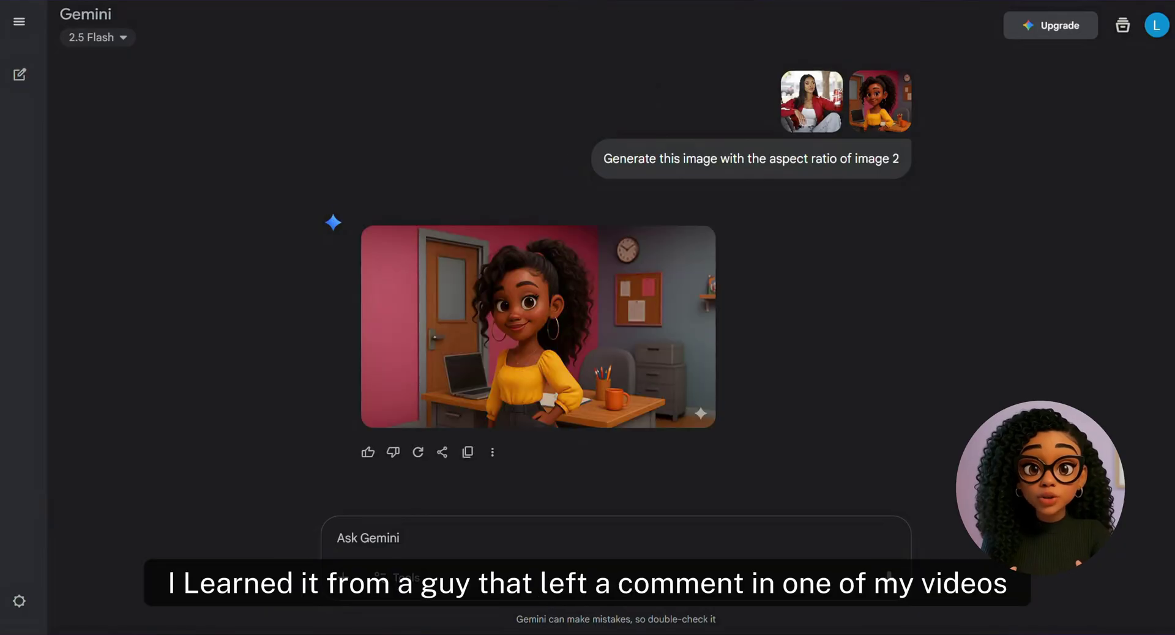
pyautogui.click(523, 348)
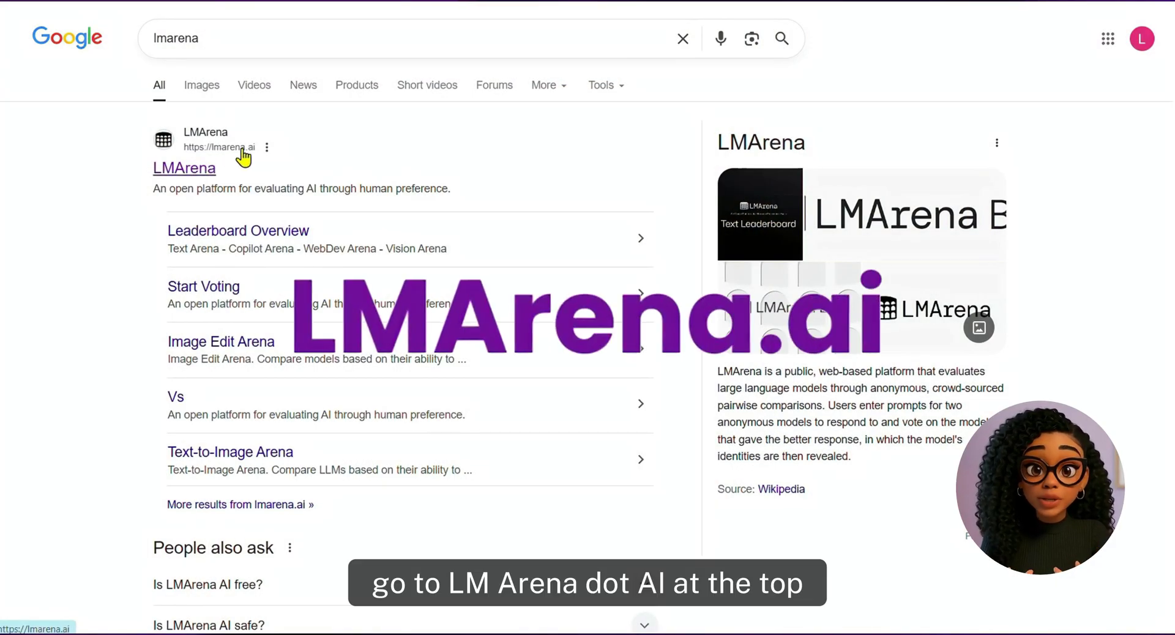
# - Open LMArena from the Google results and set up Direct Chat with gemini-2.5-flash in image generation mode
pyautogui.click(214, 168)
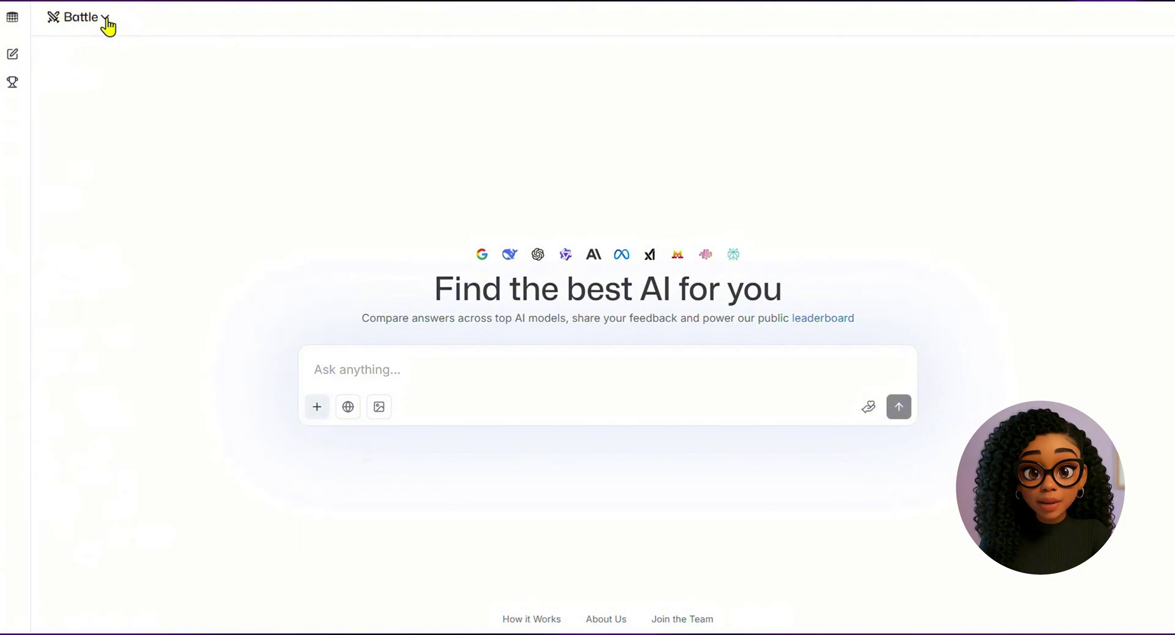
pyautogui.click(105, 18)
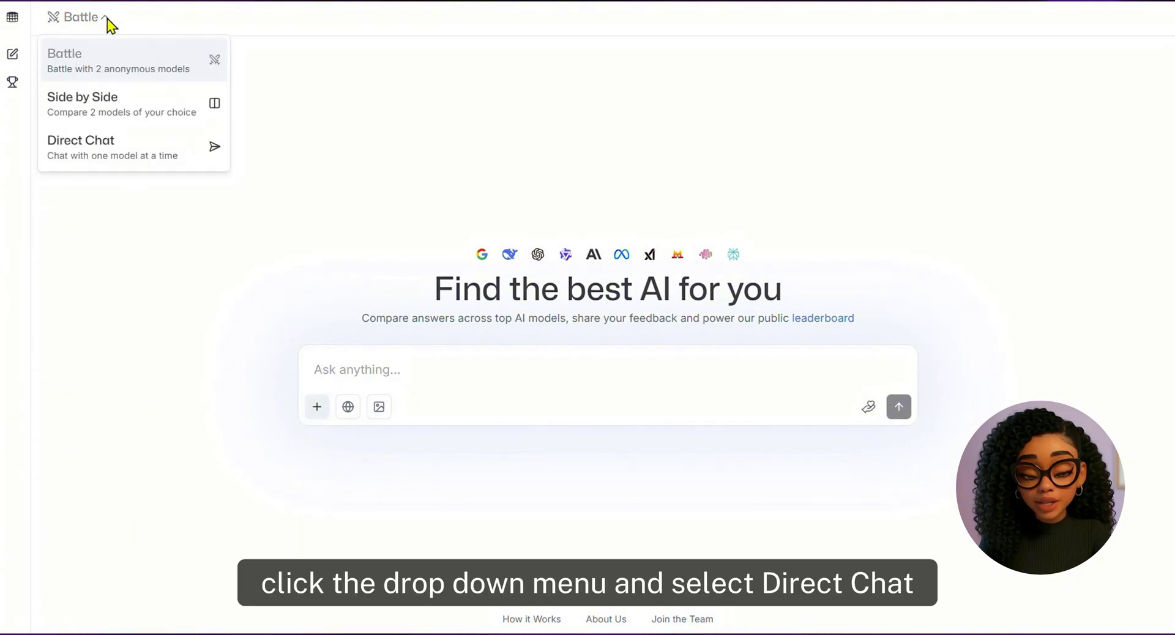
pyautogui.click(105, 155)
pyautogui.click(314, 22)
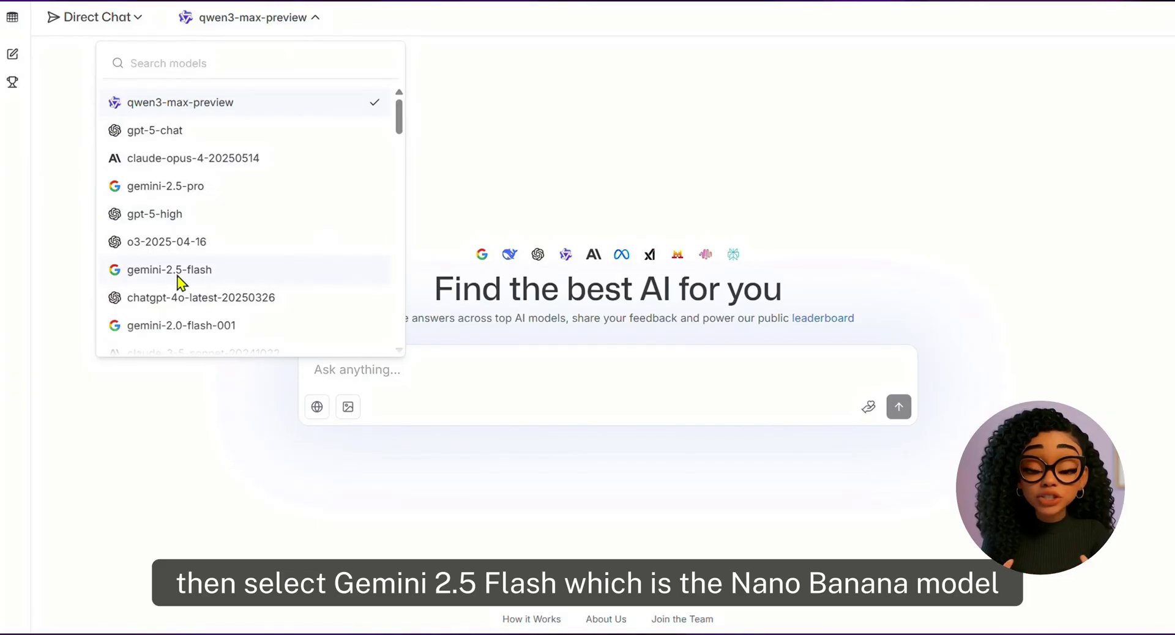
pyautogui.click(223, 274)
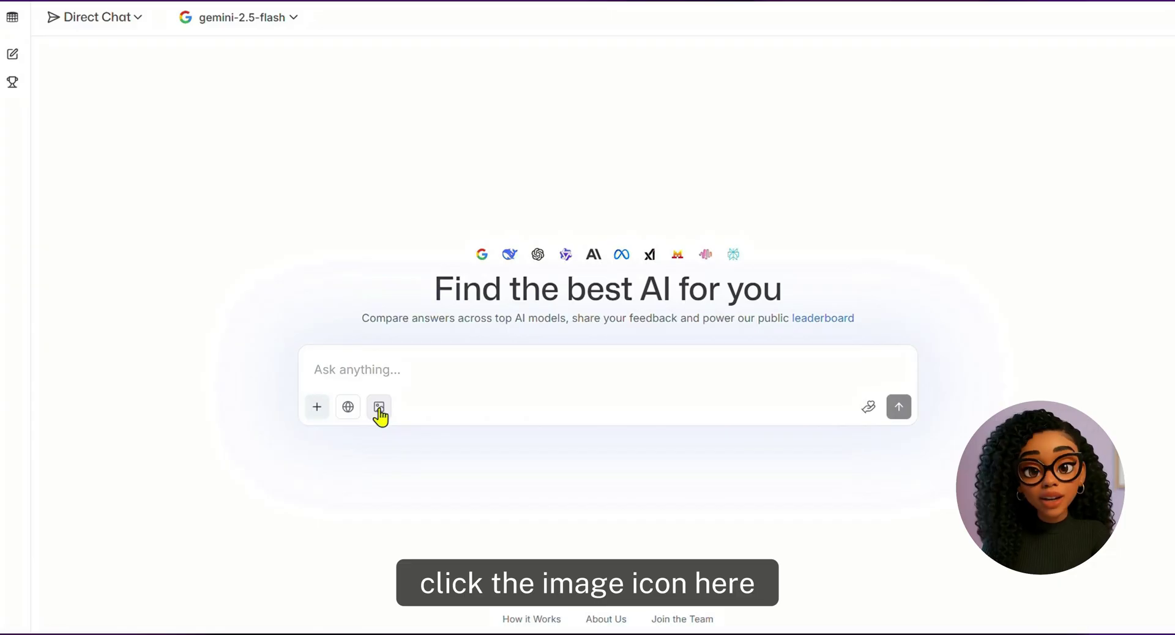
pyautogui.click(379, 407)
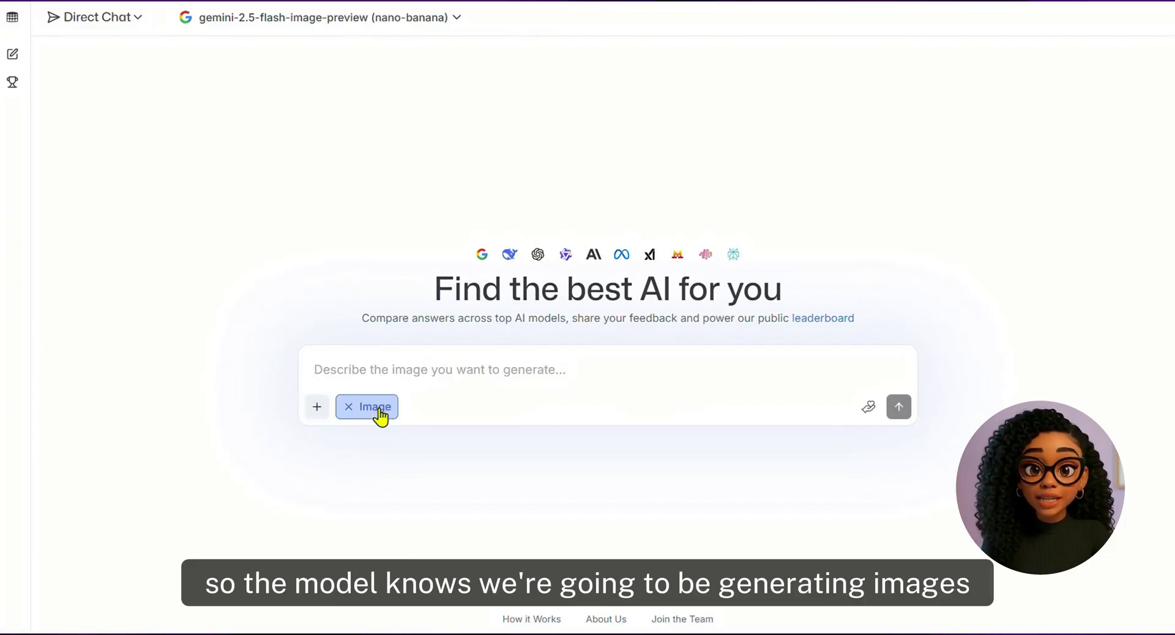
# - Attach the avatar image and generate a new version with the prompt "woman wearing a cap, white t-shirt and jeans"
pyautogui.moveTo(427, 317); pyautogui.dragTo(375, 367)
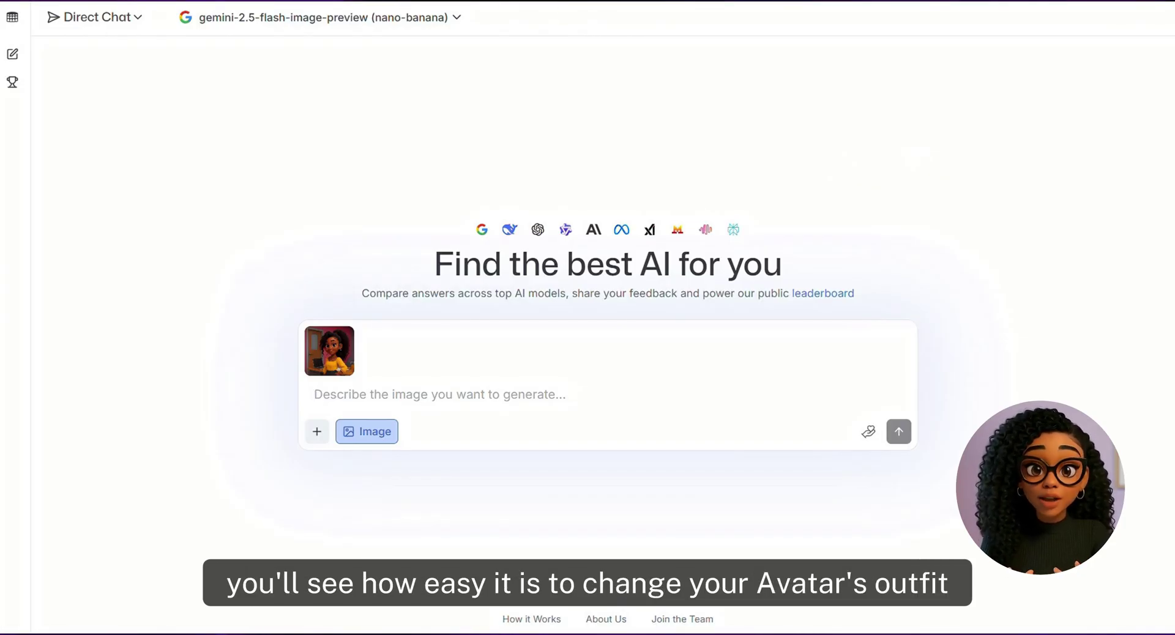
pyautogui.click(317, 392)
pyautogui.write('woman wearing a cap, white t-shirt and jeans')
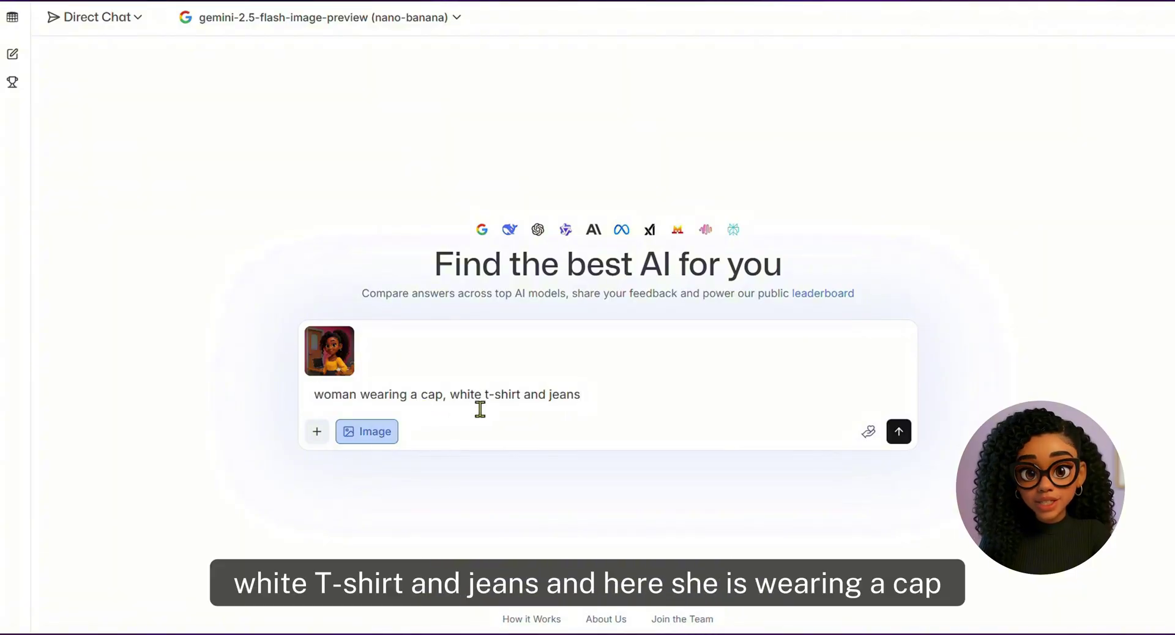
pyautogui.click(899, 432)
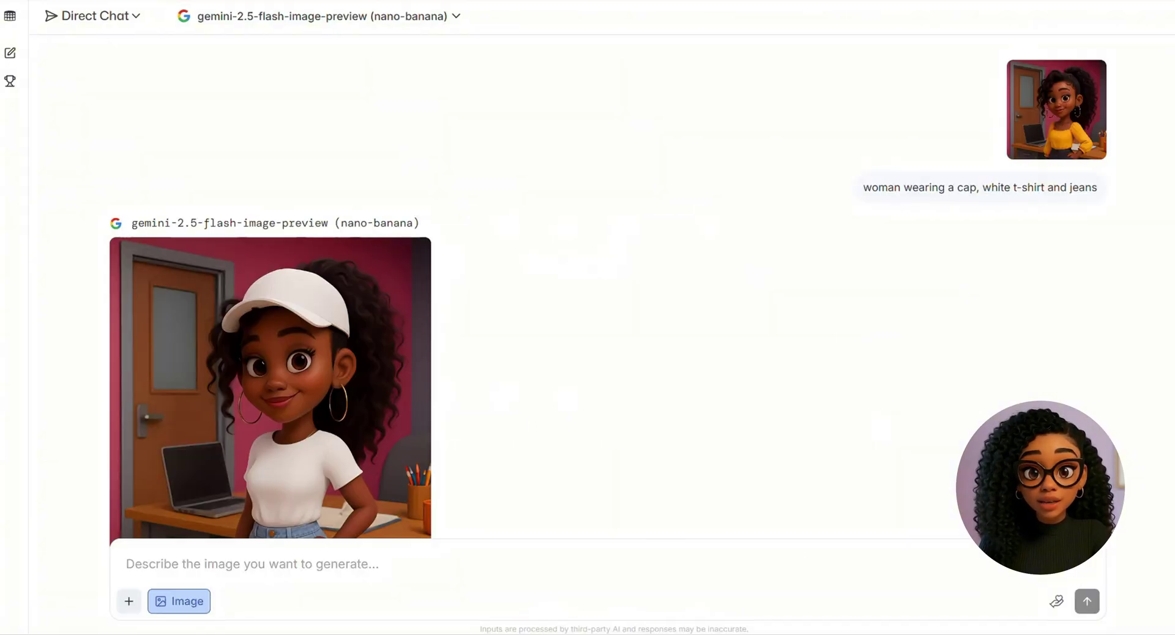
# - Examine the generated white-cap avatar at full size and compare its pose and background with the original avatar image
pyautogui.click(300, 356)
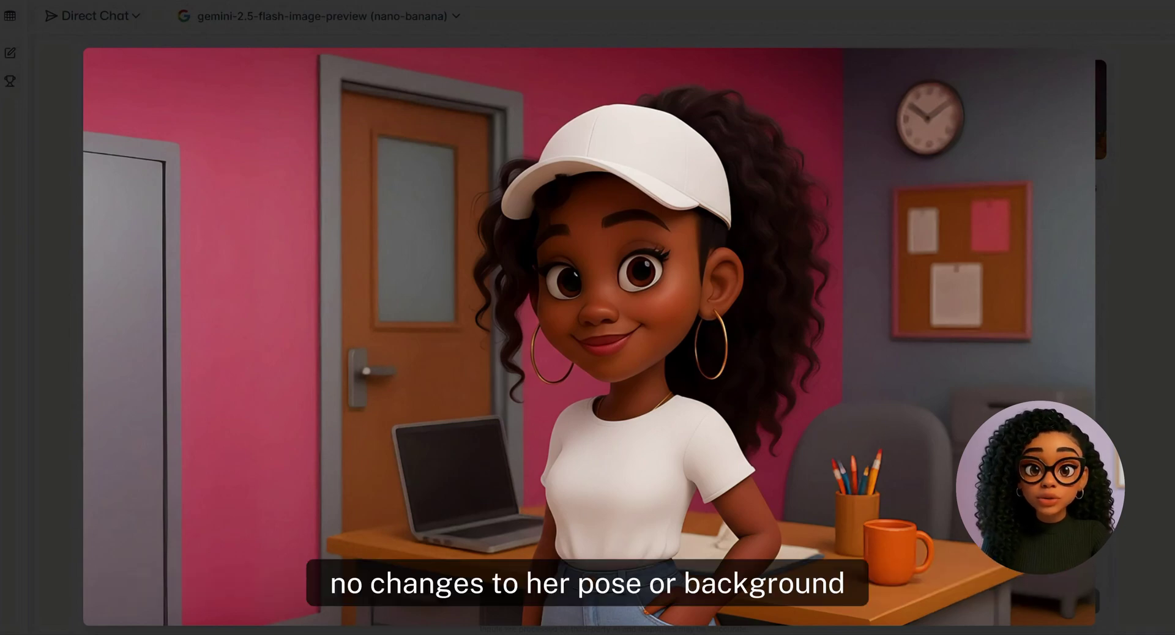
pyautogui.press('Escape')
pyautogui.click(1048, 117)
pyautogui.click(1123, 273)
pyautogui.click(322, 430)
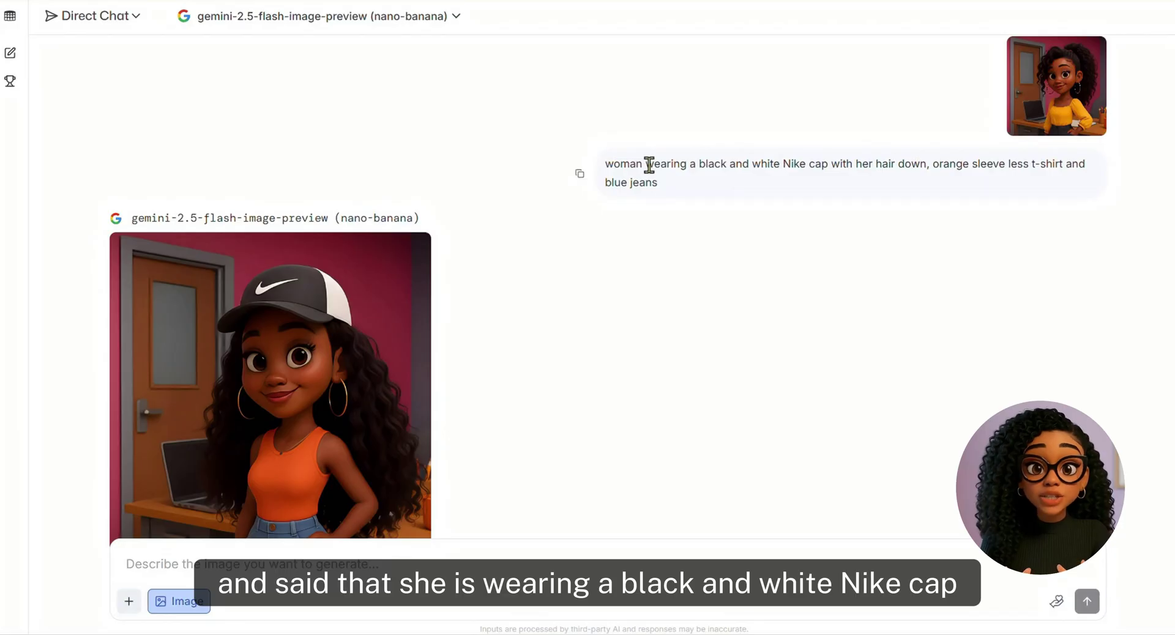
# - Review the black and white Nike cap prompt and compare its enlarged result with the original avatar
pyautogui.moveTo(649, 165); pyautogui.dragTo(666, 190)
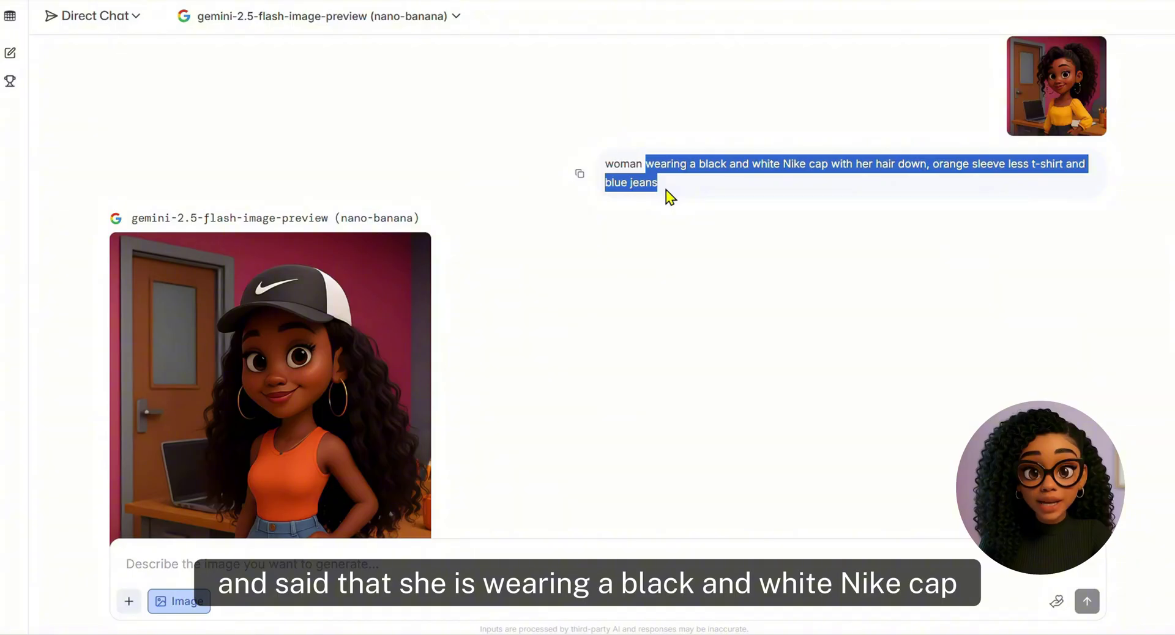
pyautogui.click(666, 190)
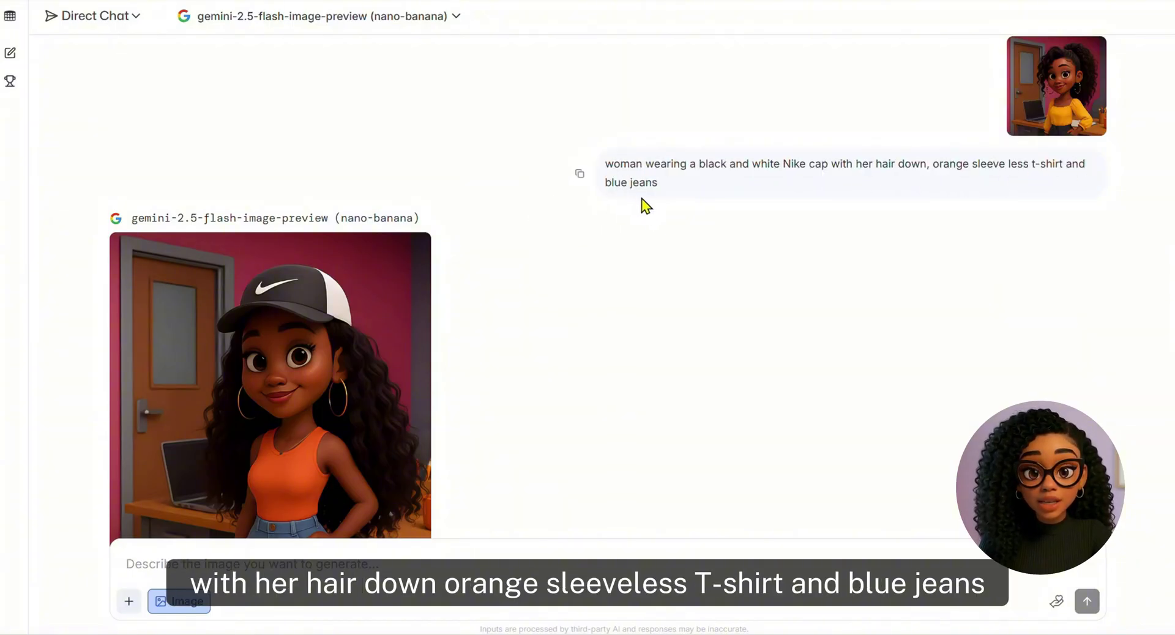
pyautogui.click(263, 346)
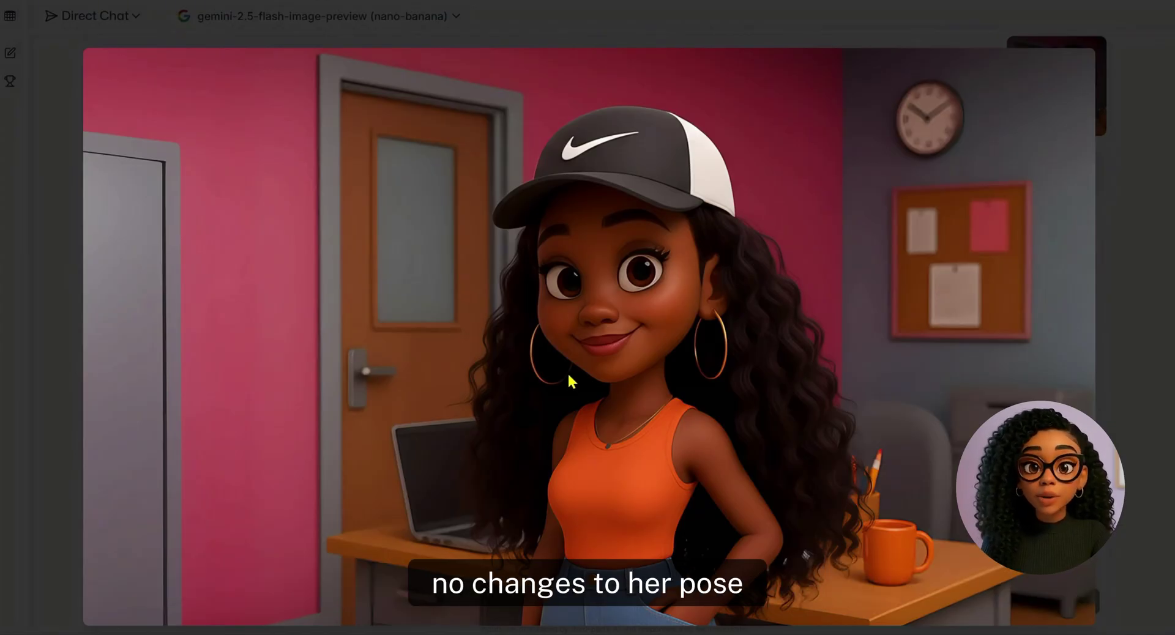
pyautogui.press('Right')
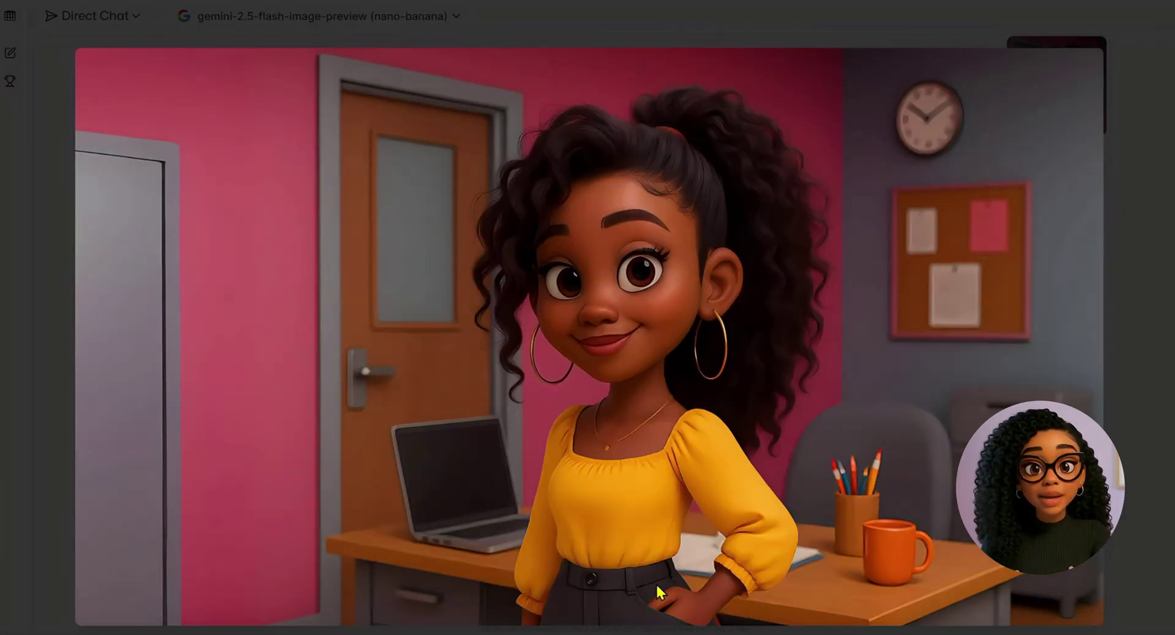
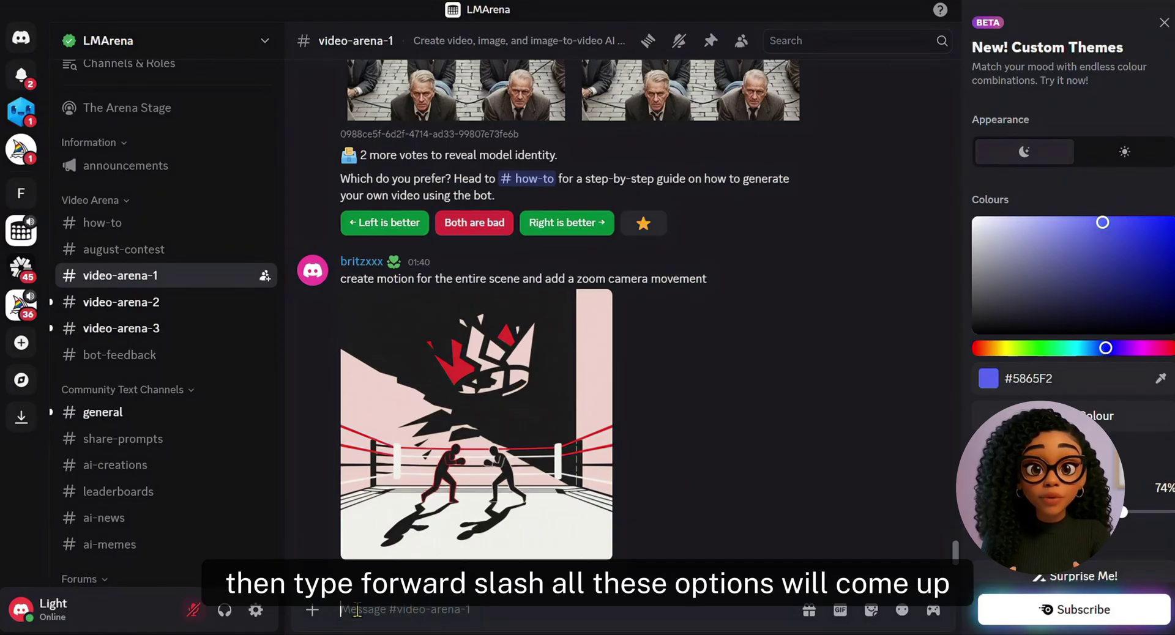
# - In Discord's video-arena-1 channel, submit an /image-to-video request with the gym image Untitled (1).png and the prompt "woman working out doing squats"
pyautogui.write('/')
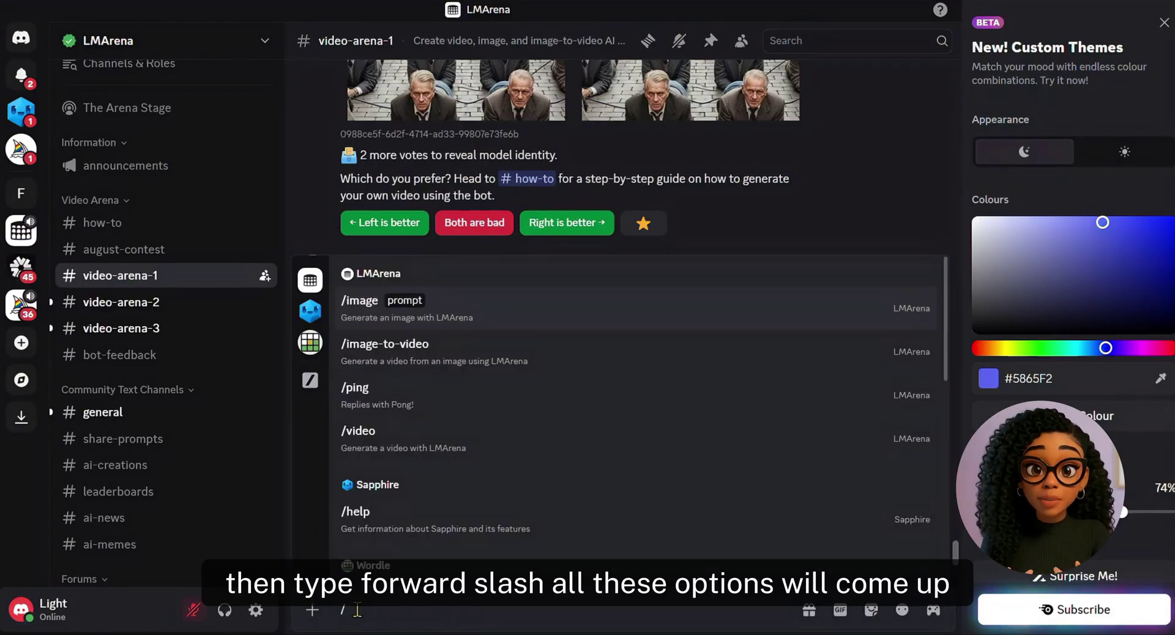
pyautogui.click(421, 366)
pyautogui.moveTo(380, 524); pyautogui.dragTo(375, 530)
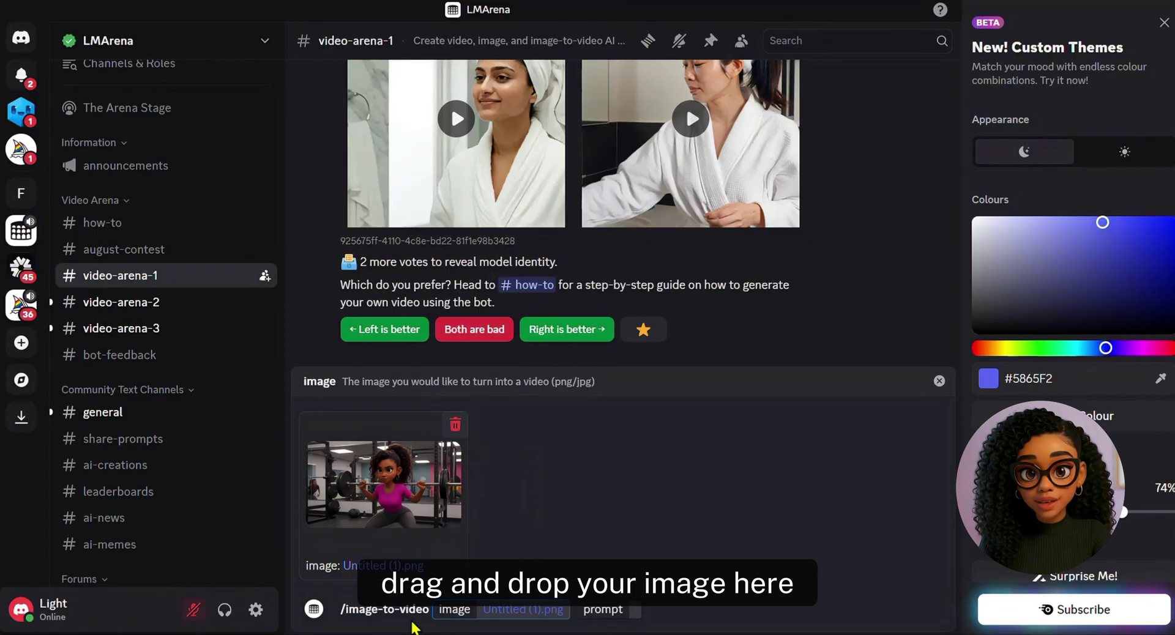
pyautogui.click(612, 615)
pyautogui.write('woman working out doing squats')
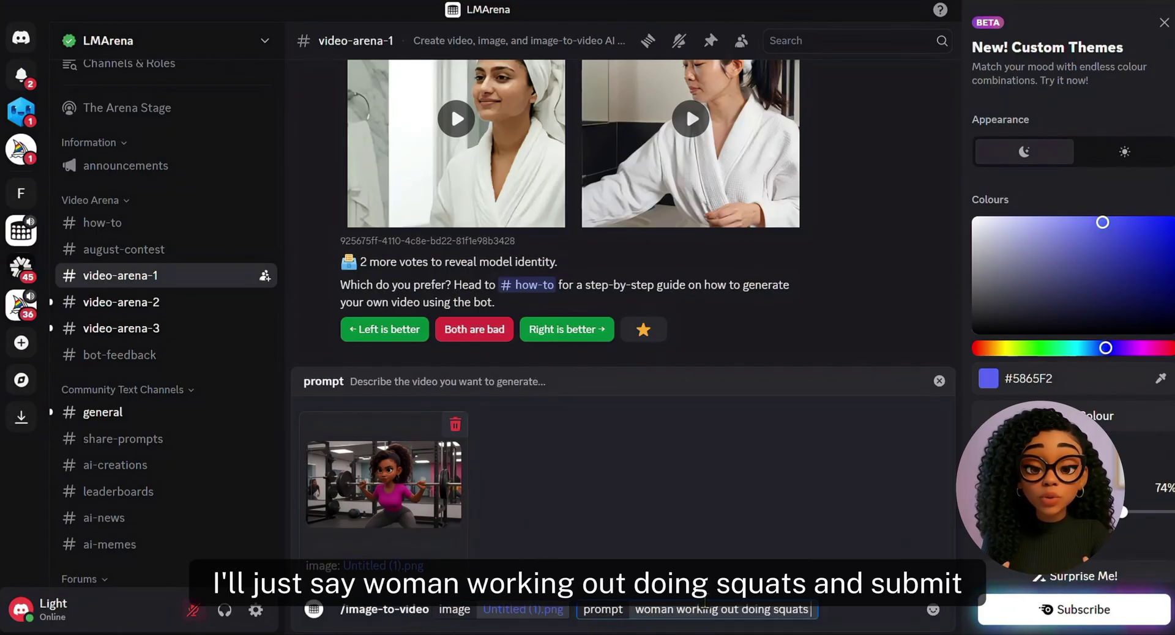
pyautogui.press('Return')
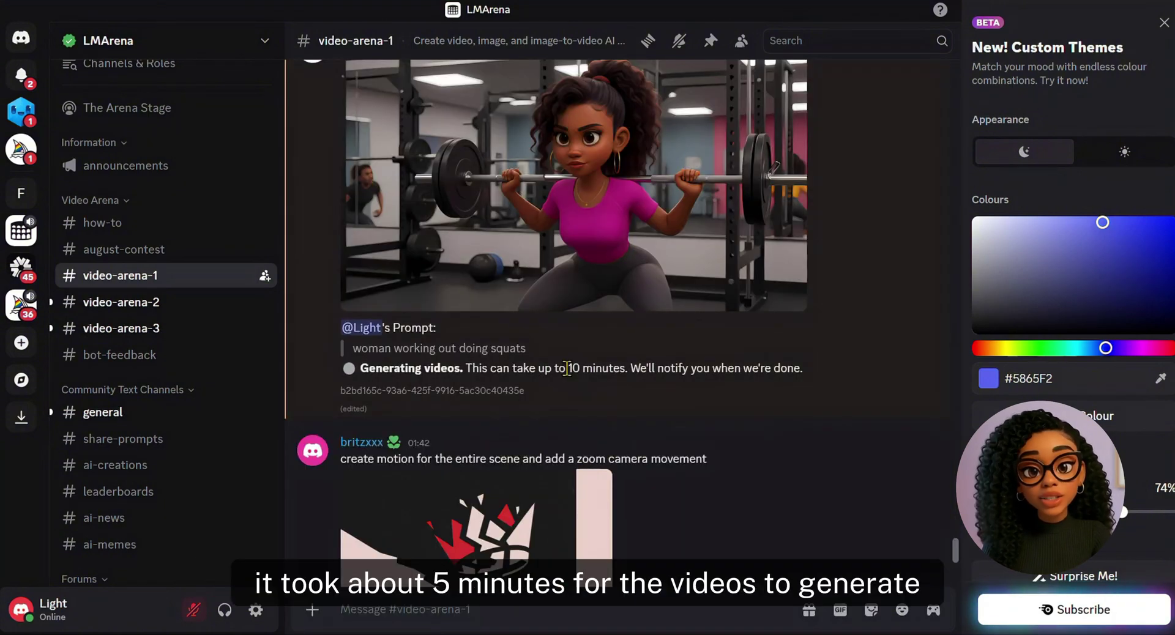
# - Check the generation status of the squat request and play both resulting videos to compare them
pyautogui.moveTo(566, 369); pyautogui.dragTo(638, 388)
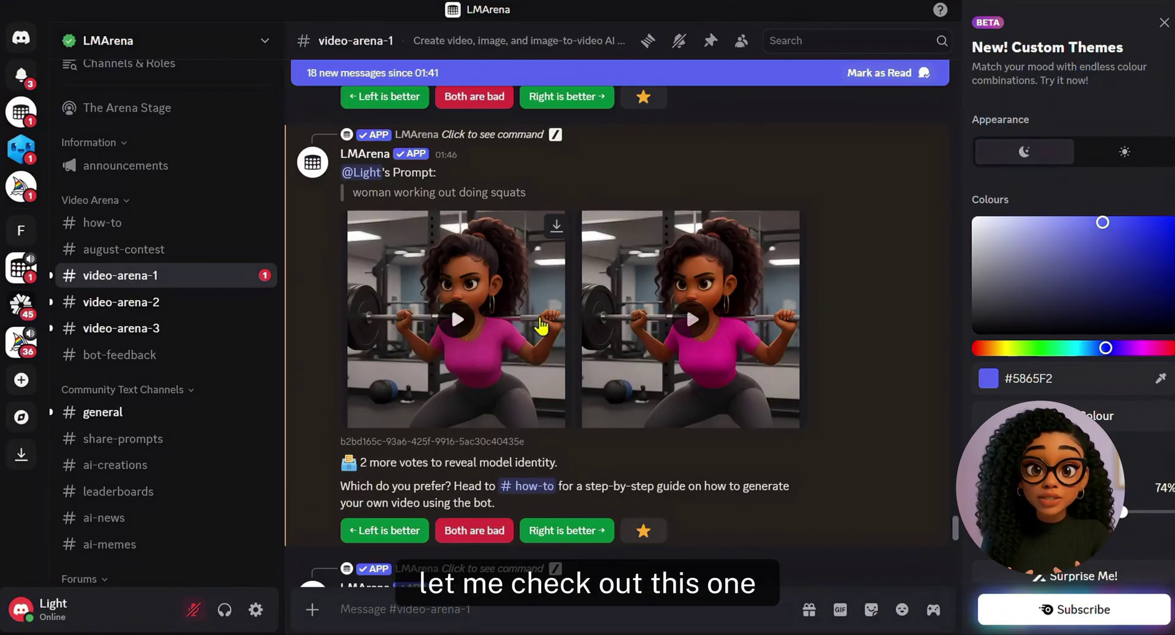
pyautogui.click(690, 317)
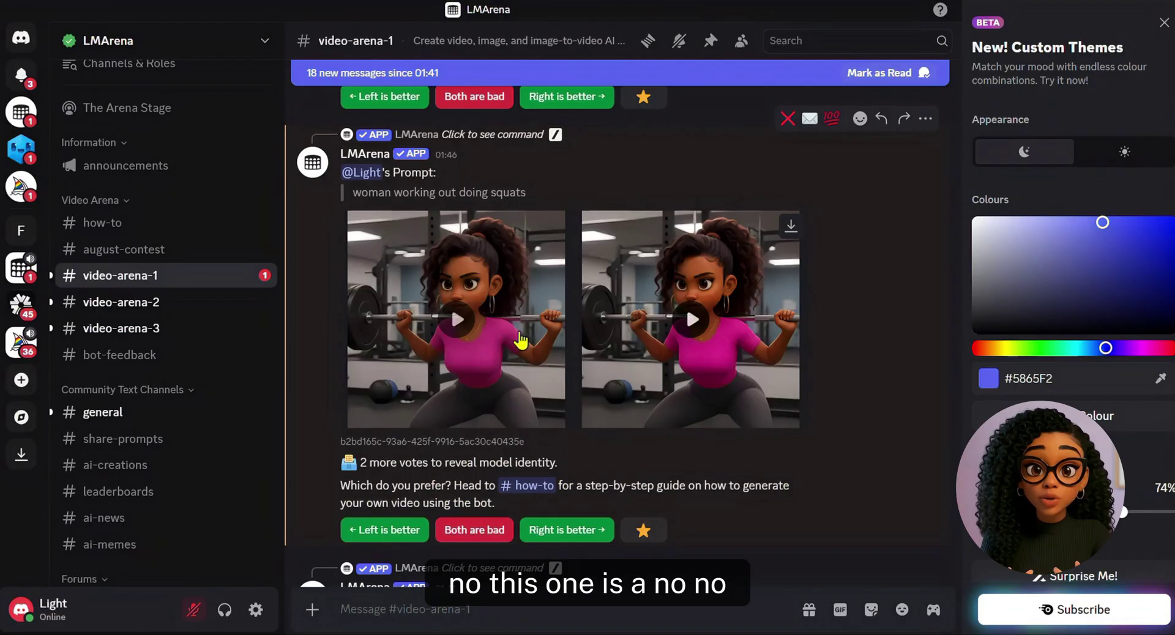
pyautogui.click(1092, 388)
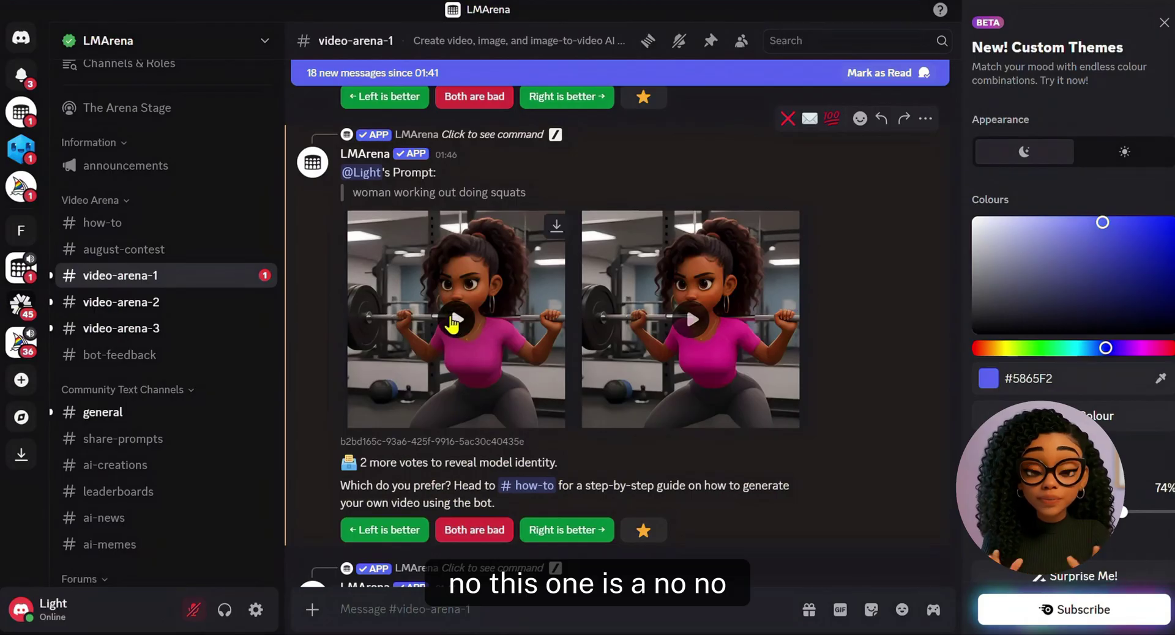
pyautogui.click(453, 320)
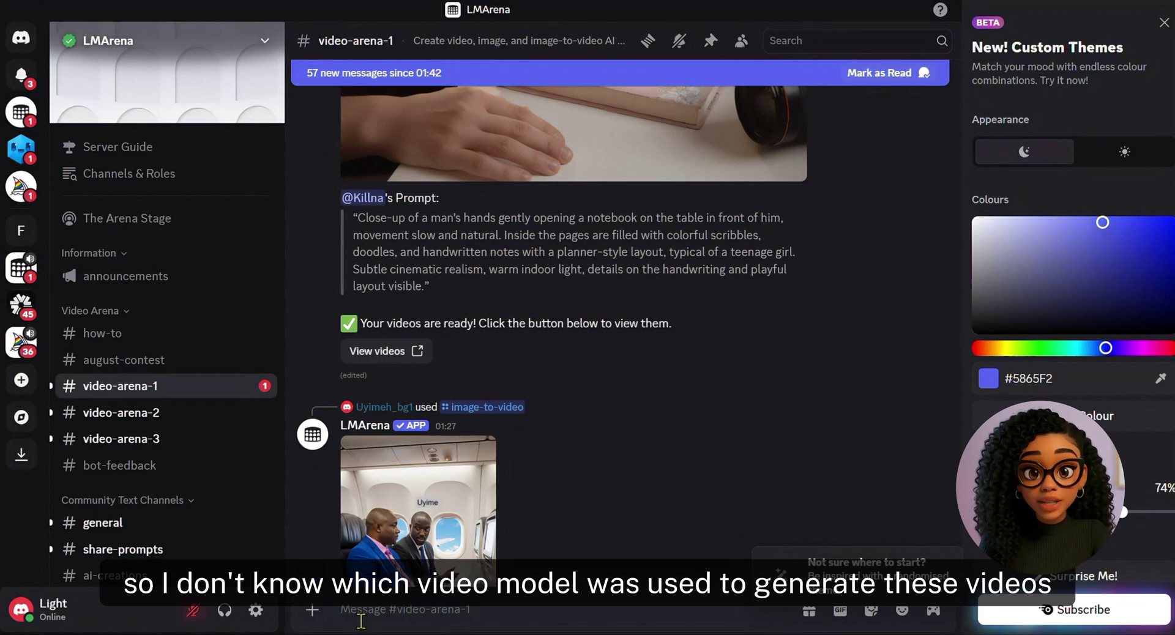
# - Submit another /image-to-video request with the golf course image and the prompt "woman looks at man then looks forward while talking and laughing"
pyautogui.write('/')
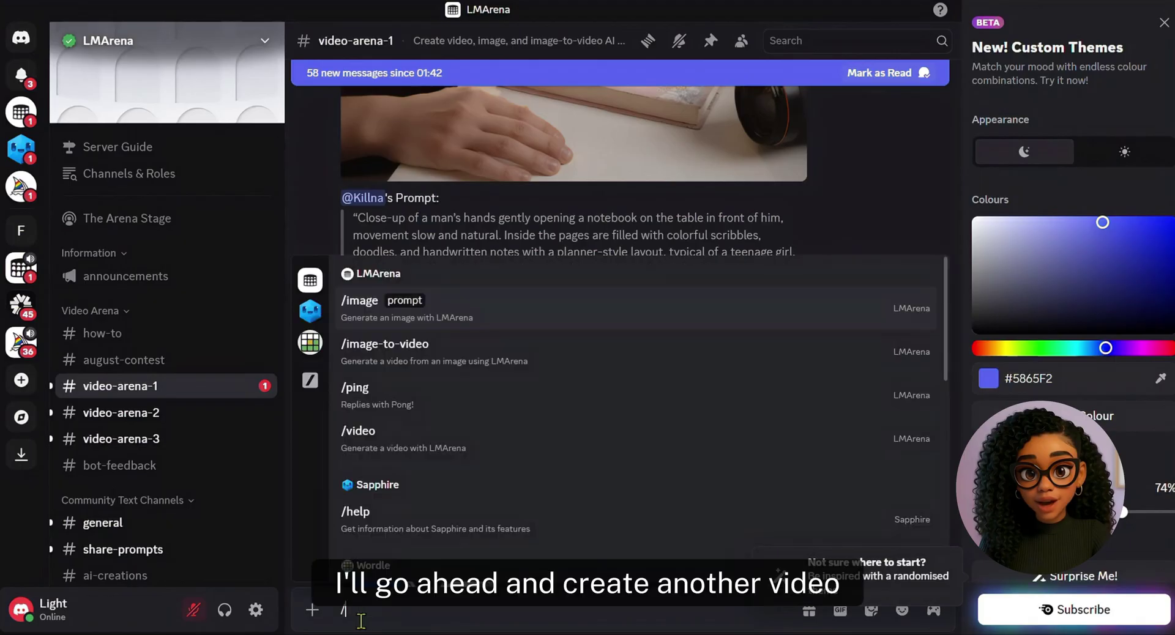
pyautogui.click(483, 346)
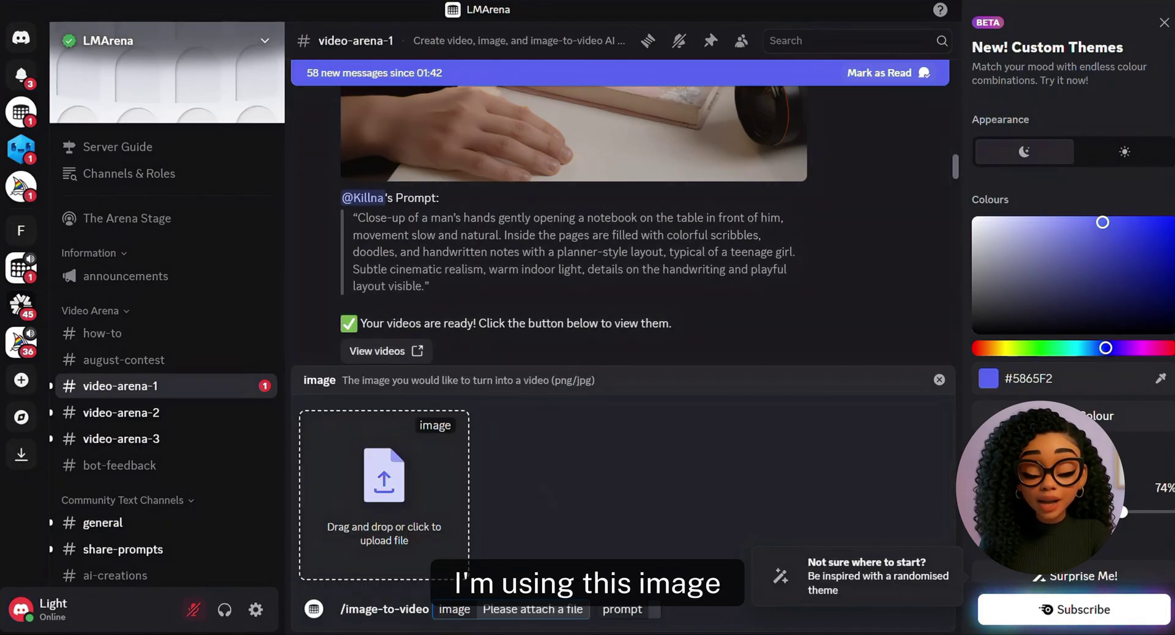
pyautogui.hotkey('ctrl', 'v')
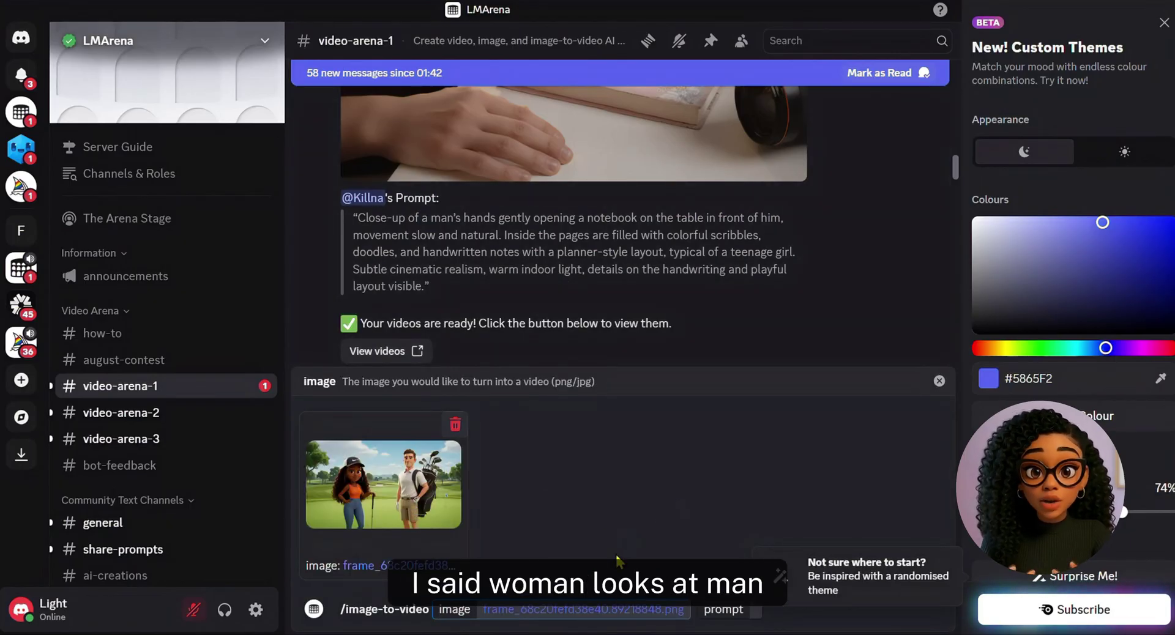
pyautogui.click(756, 610)
pyautogui.write('woman looks at man then looks forward while talking')
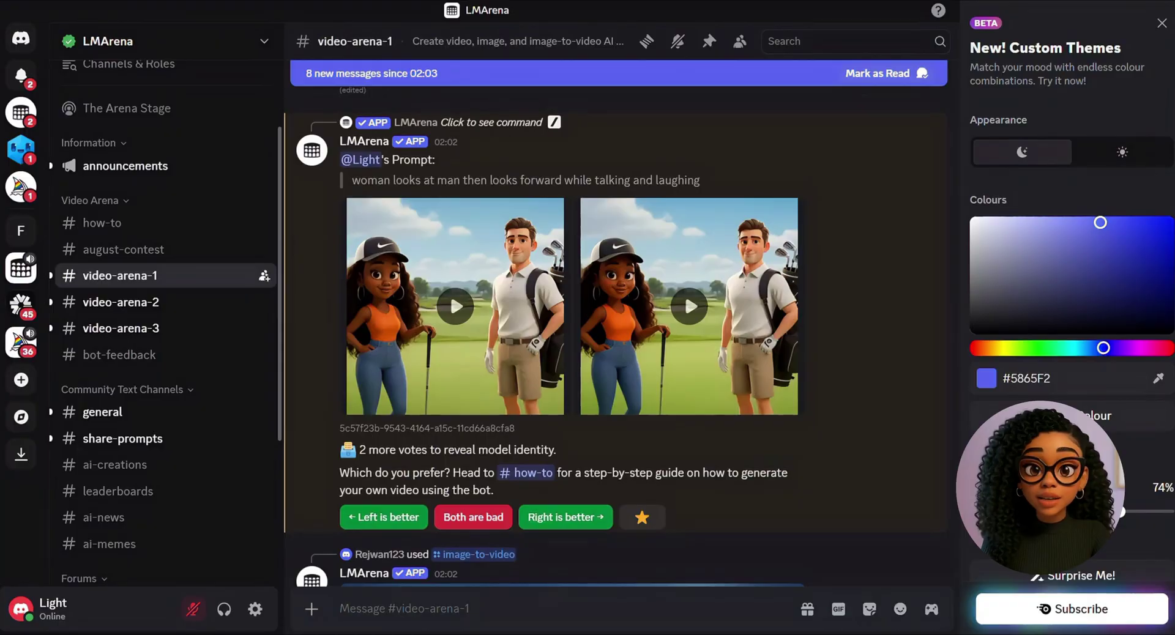
# - Play both generated golf course videos to compare the woman's and man's movements
pyautogui.click(690, 306)
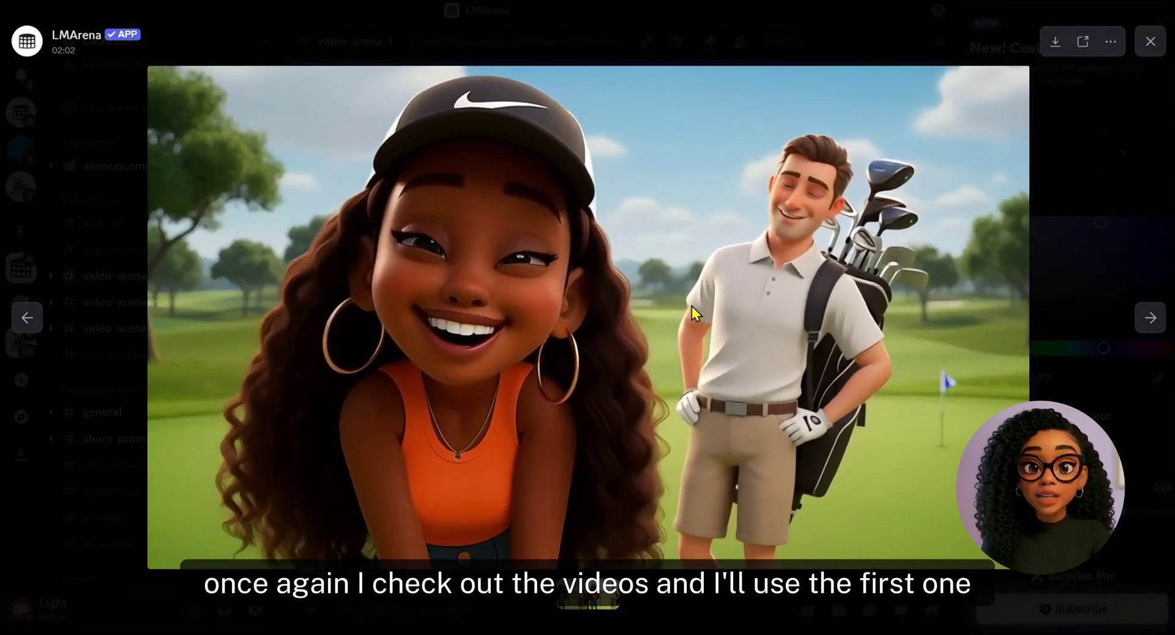
pyautogui.press('Escape')
pyautogui.click(456, 306)
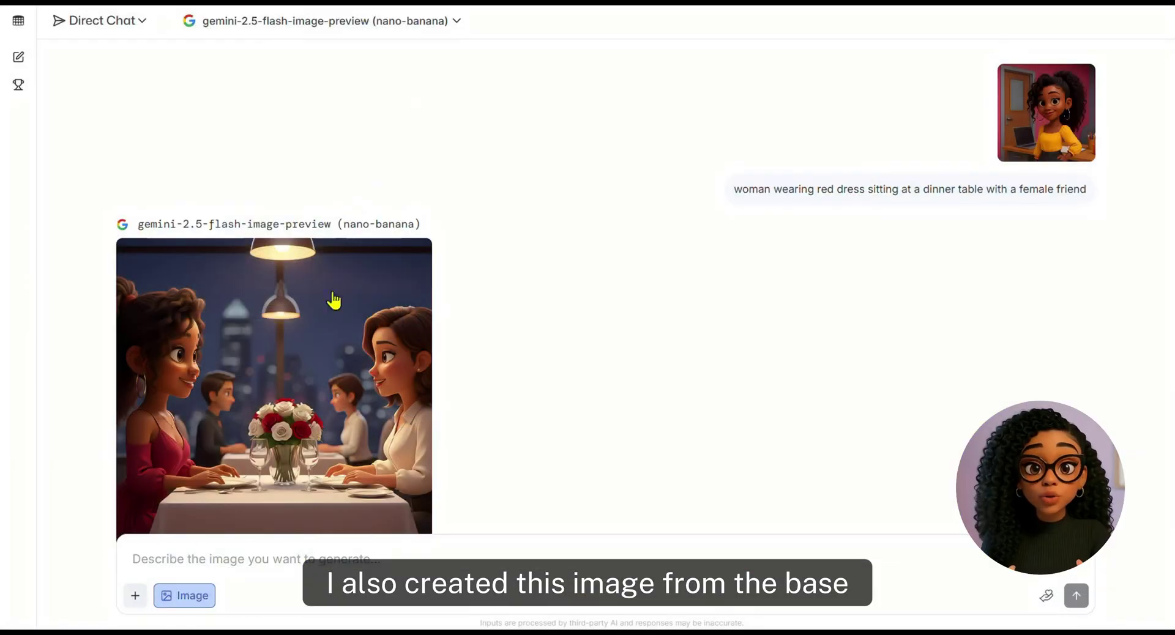
# - Switch to the LMArena chat and examine the enlarged dinner table image and the red dress prompt behind it
pyautogui.click(333, 300)
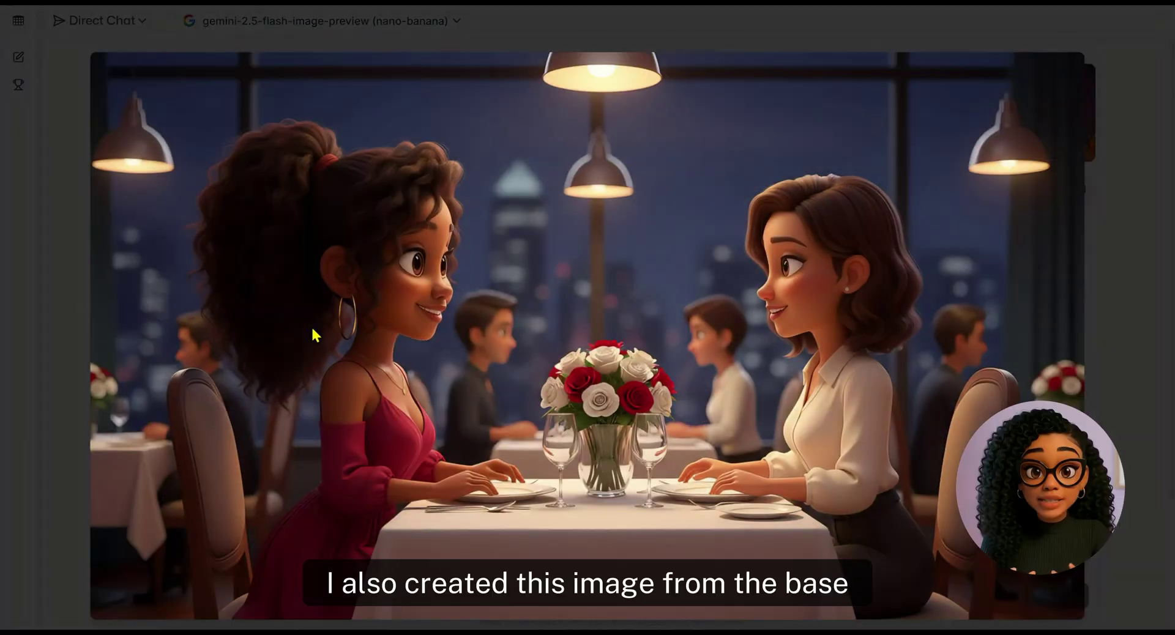
pyautogui.click(1115, 340)
pyautogui.moveTo(734, 189); pyautogui.dragTo(985, 186)
pyautogui.click(1024, 219)
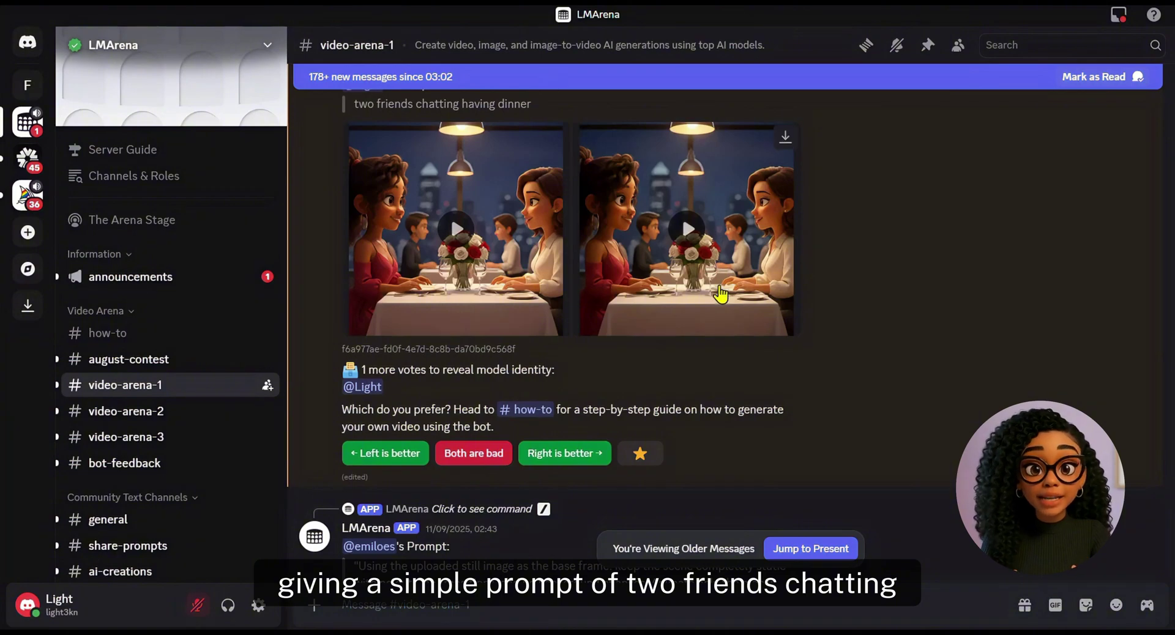
# - In Discord, play both videos generated from the prompt "two friends chatting having dinner" to compare them
pyautogui.click(688, 231)
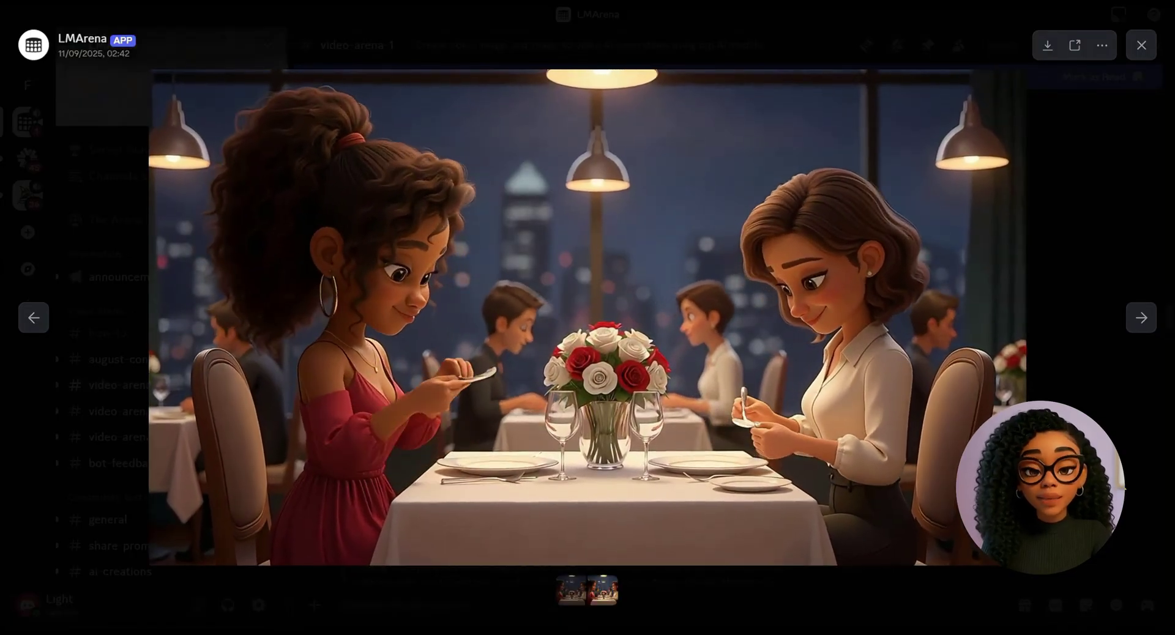
pyautogui.press('Escape')
pyautogui.click(459, 228)
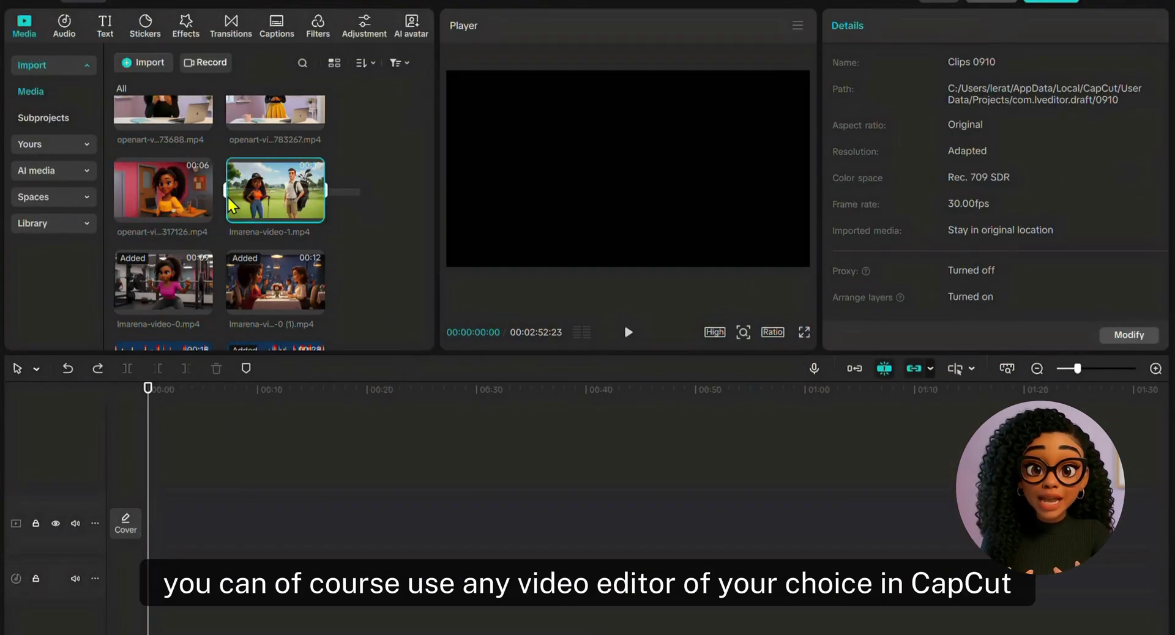
# - In CapCut, add the golf, gym and dinner clips to the timeline and place the voice-over audio beneath them
pyautogui.moveTo(232, 205); pyautogui.dragTo(184, 296)
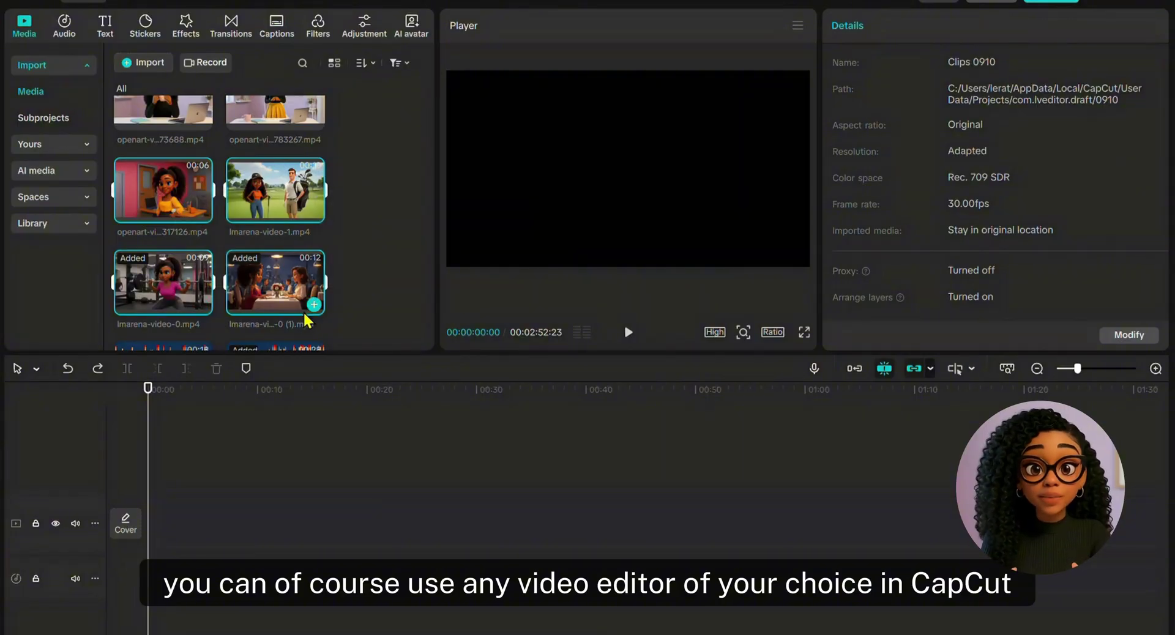
pyautogui.click(314, 304)
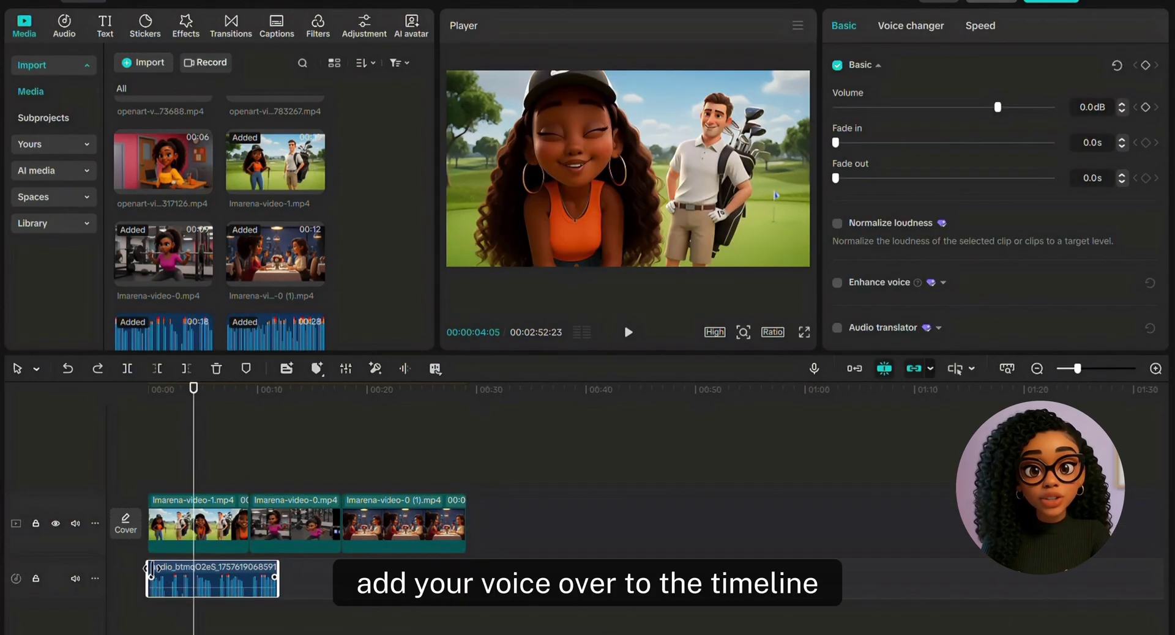
pyautogui.moveTo(195, 578); pyautogui.dragTo(243, 575)
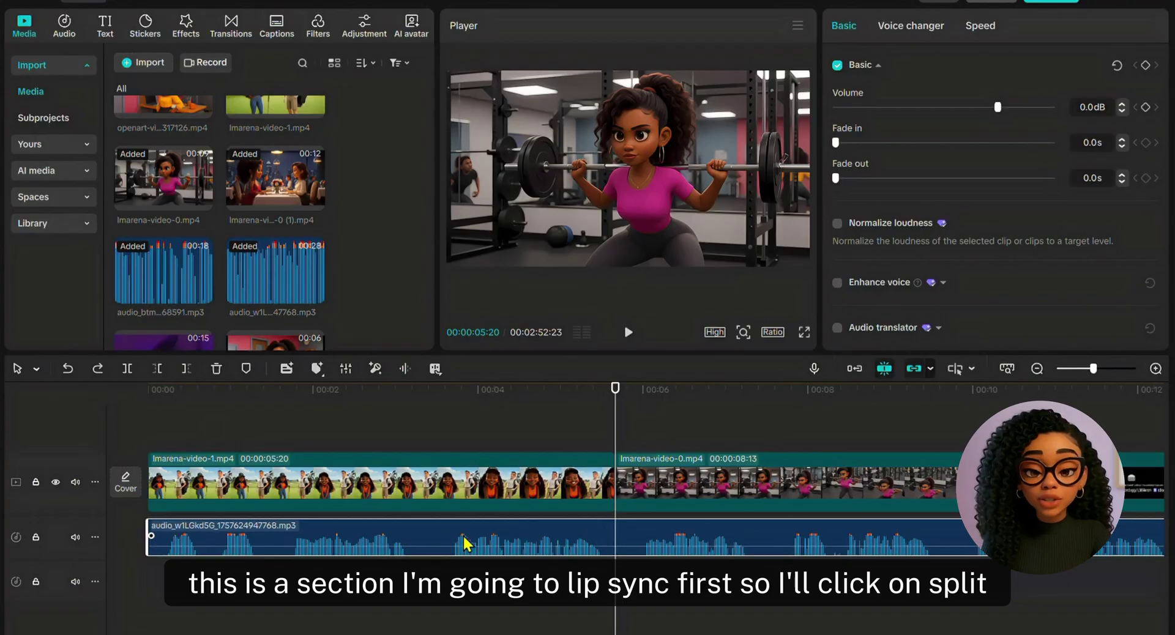
# - Split the voice-over where the golf clip ends at 00:00:05:20 and set the export range to its first section by clip
pyautogui.click(129, 368)
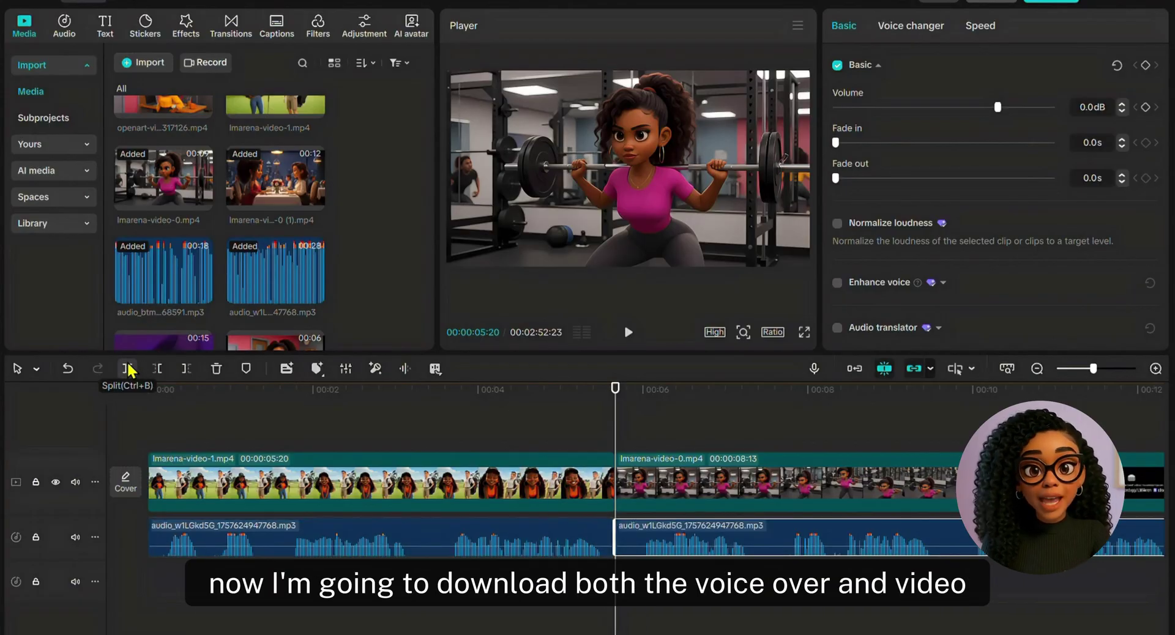
pyautogui.click(581, 535)
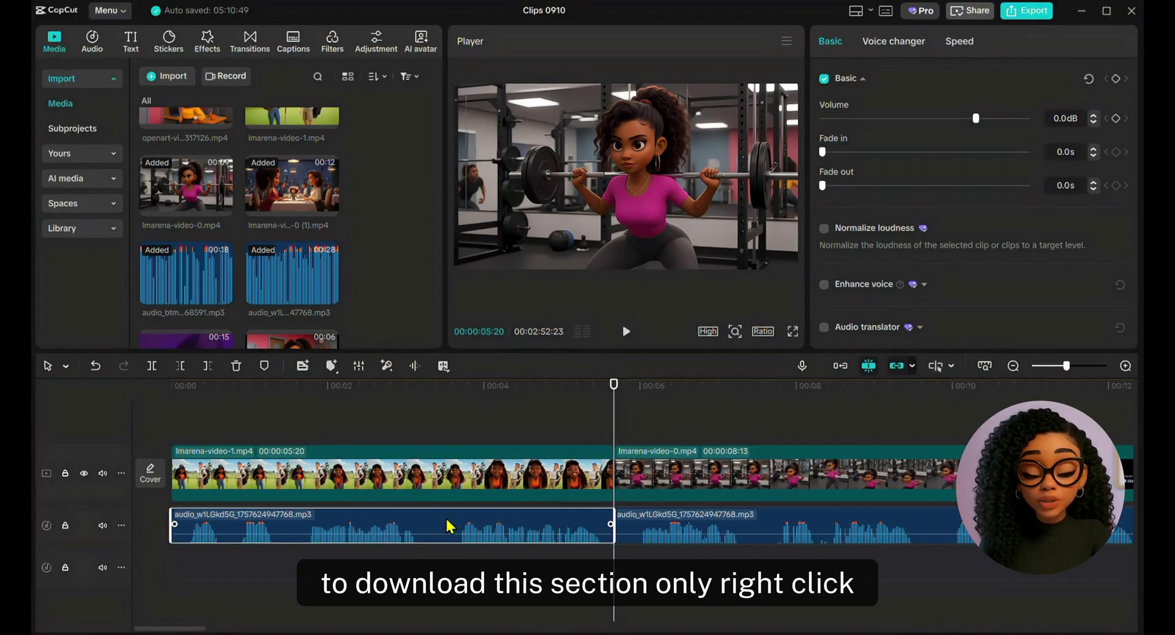
pyautogui.rightClick(439, 537)
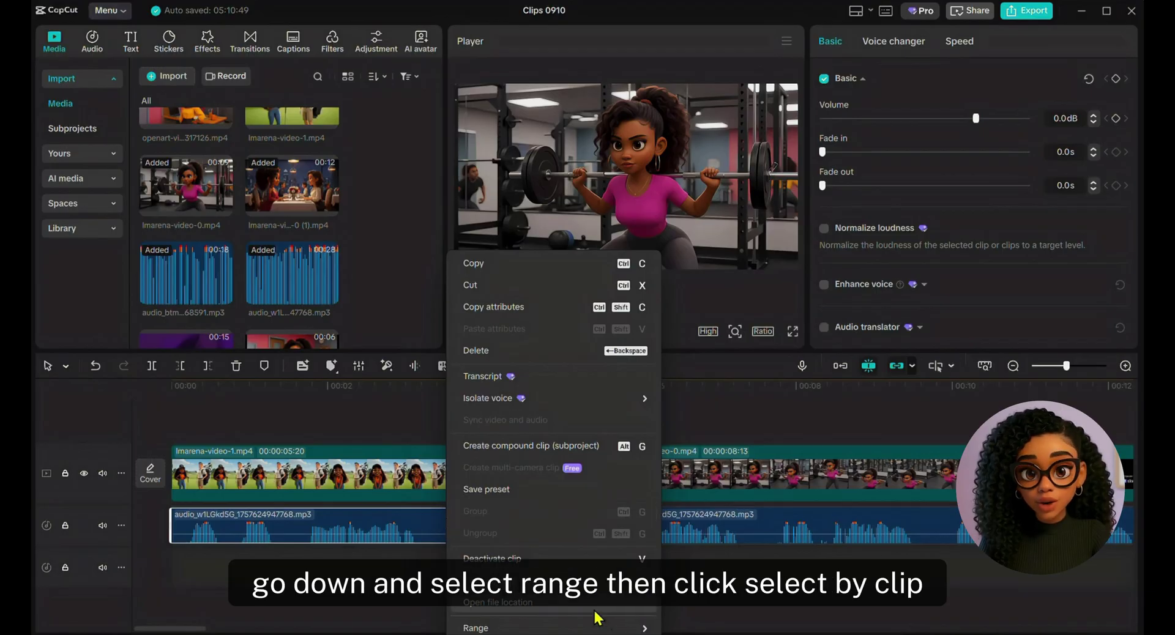
pyautogui.moveTo(622, 630)
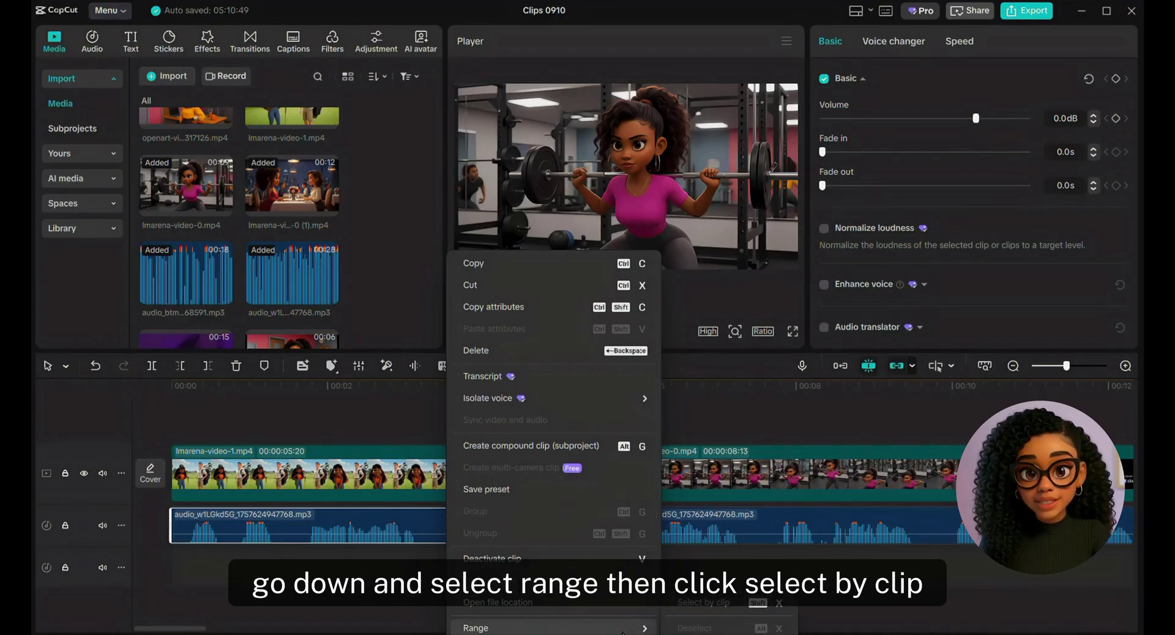
pyautogui.click(710, 604)
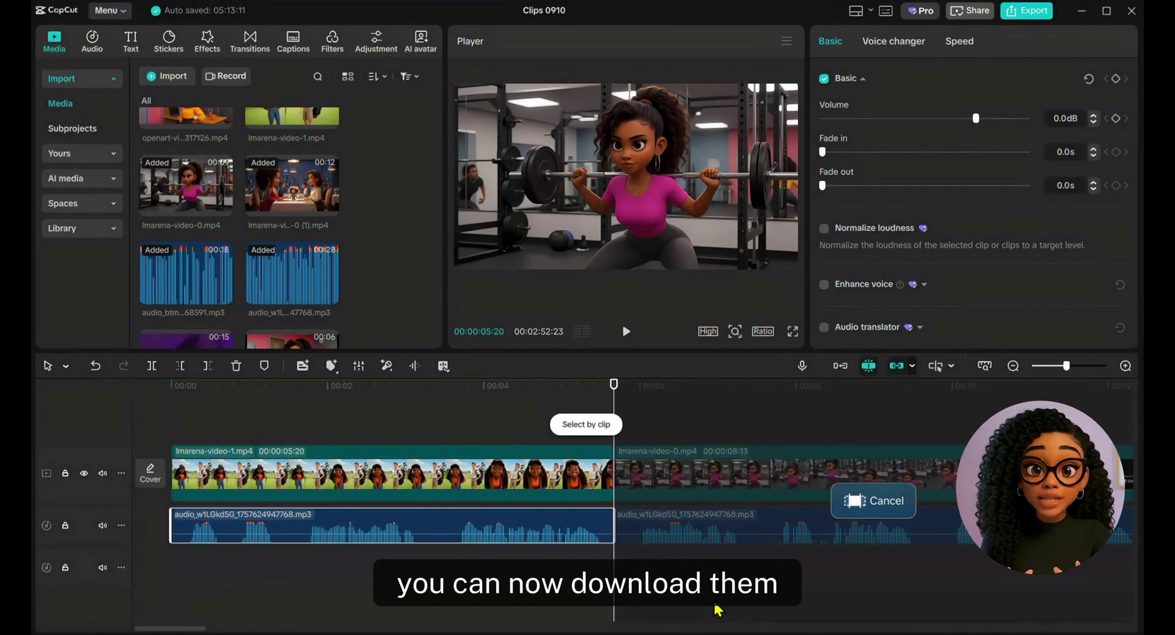
# - Export the selected golf section with both video and audio included, using 4K mp4 video at 30fps and MP3 audio
pyautogui.click(1028, 12)
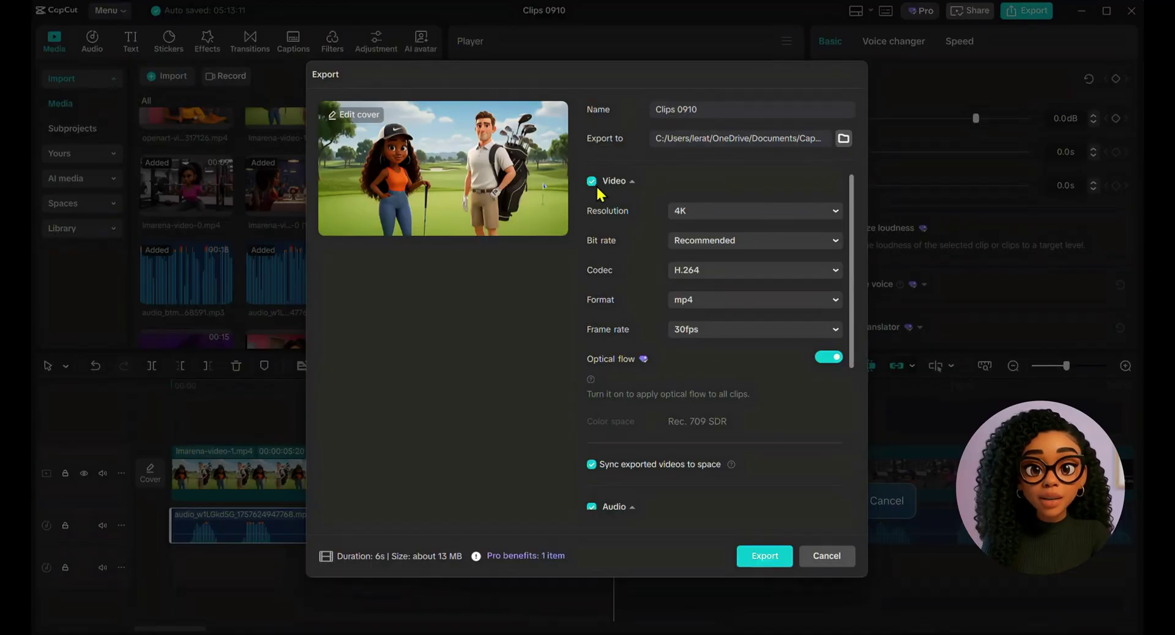
pyautogui.scroll(-2, 857, 217)
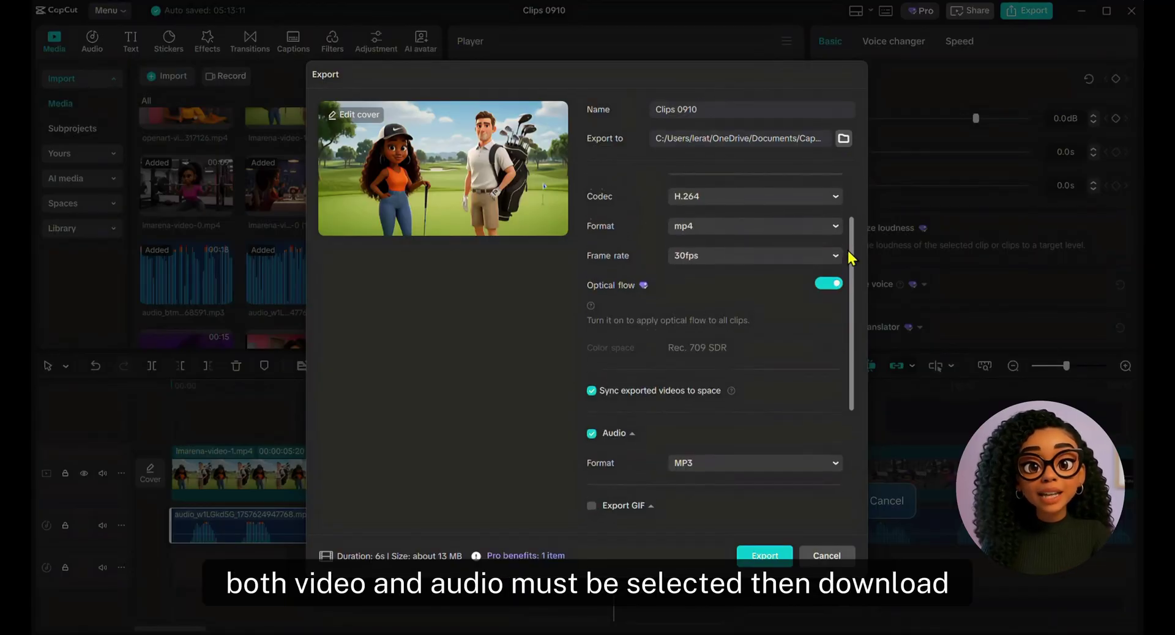
pyautogui.scroll(-2, 591, 439)
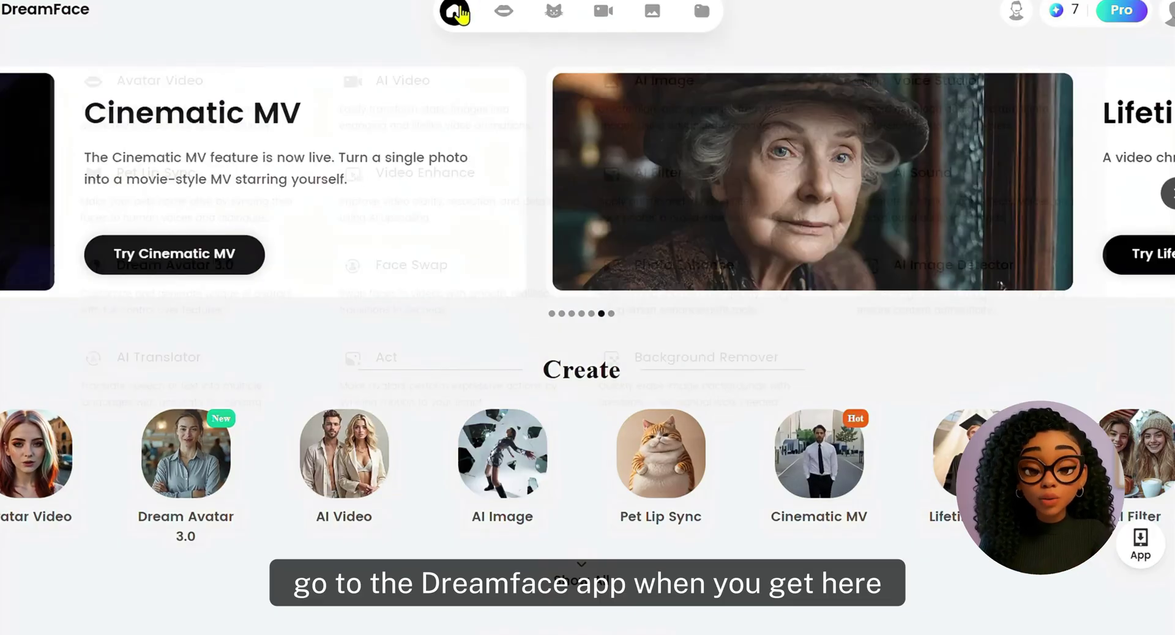
# - Switch to DreamFace, start an Avatar Video, and upload the golf clip as its source video
pyautogui.moveTo(453, 12)
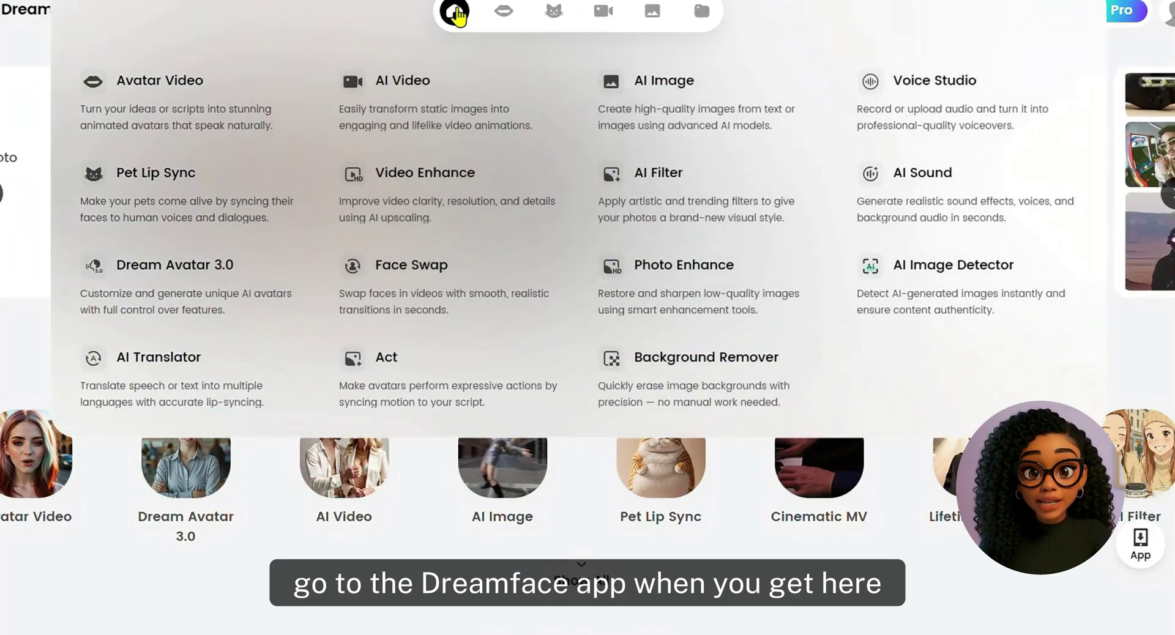
pyautogui.click(159, 97)
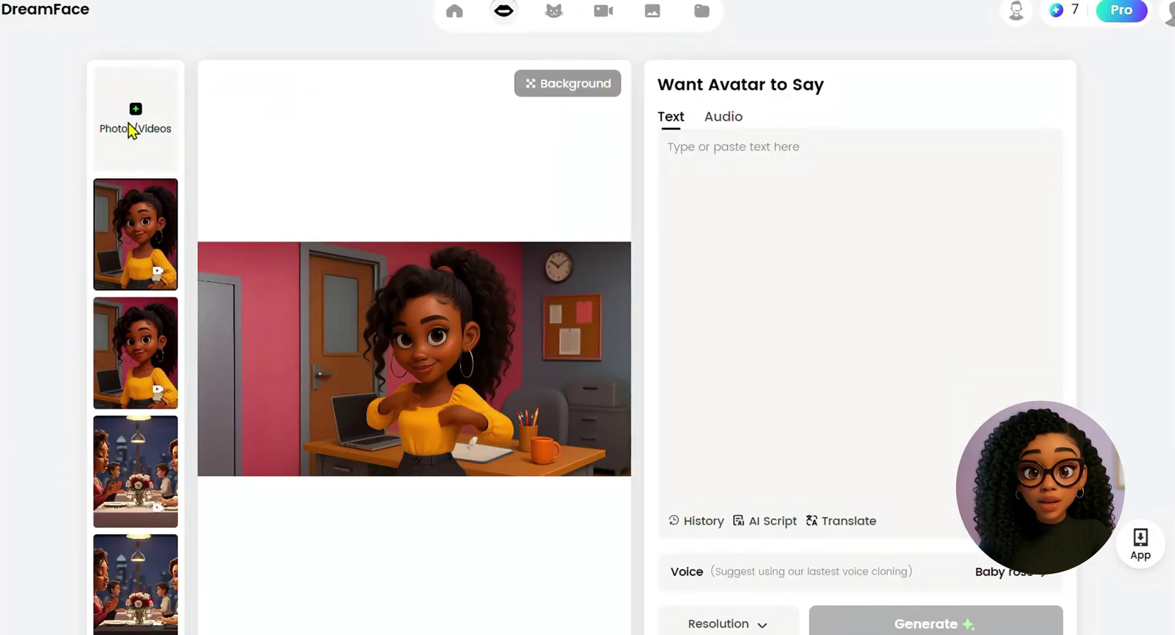
pyautogui.click(134, 112)
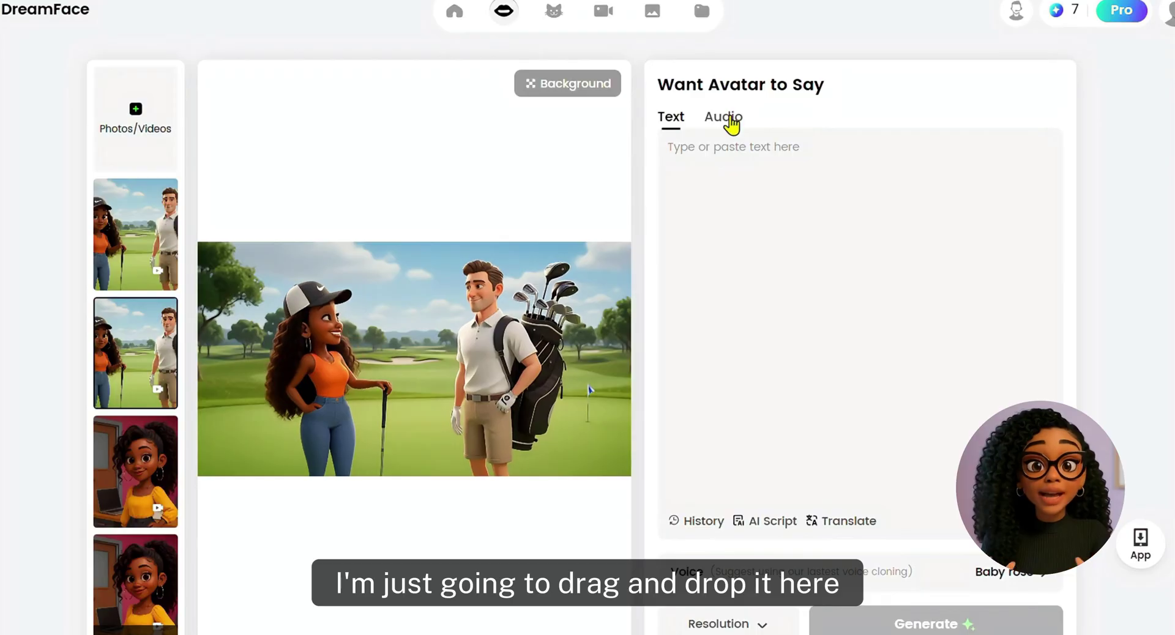
# - Generate the lip-synced golf video using the audio 0910(3).MP3 uploaded from the device, and open the result
pyautogui.click(730, 121)
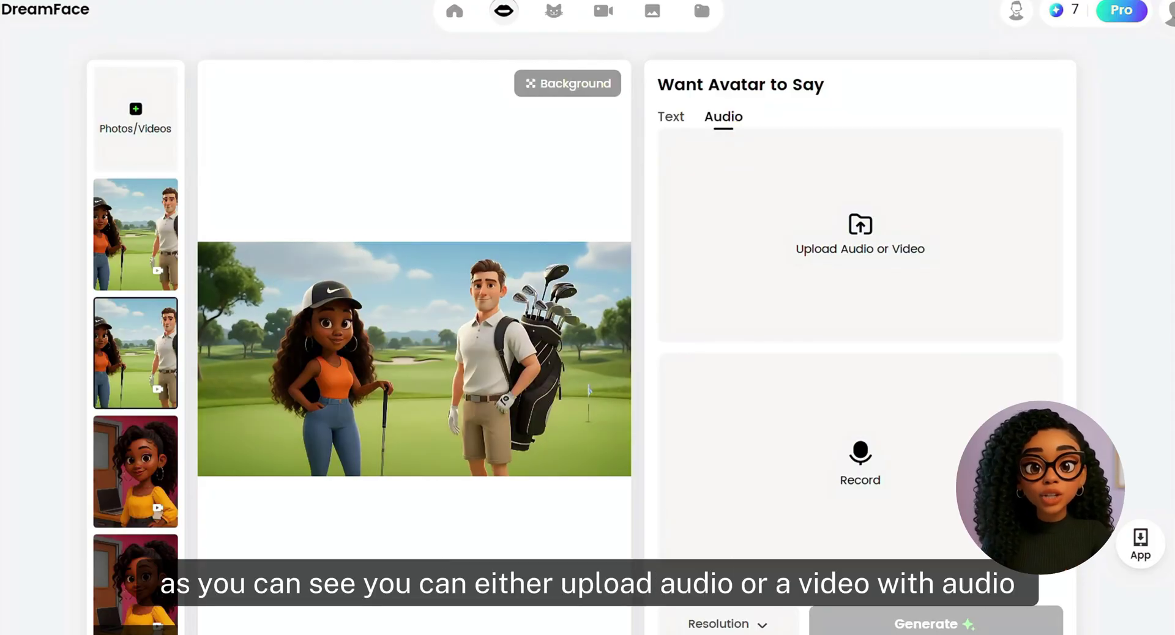
pyautogui.click(862, 230)
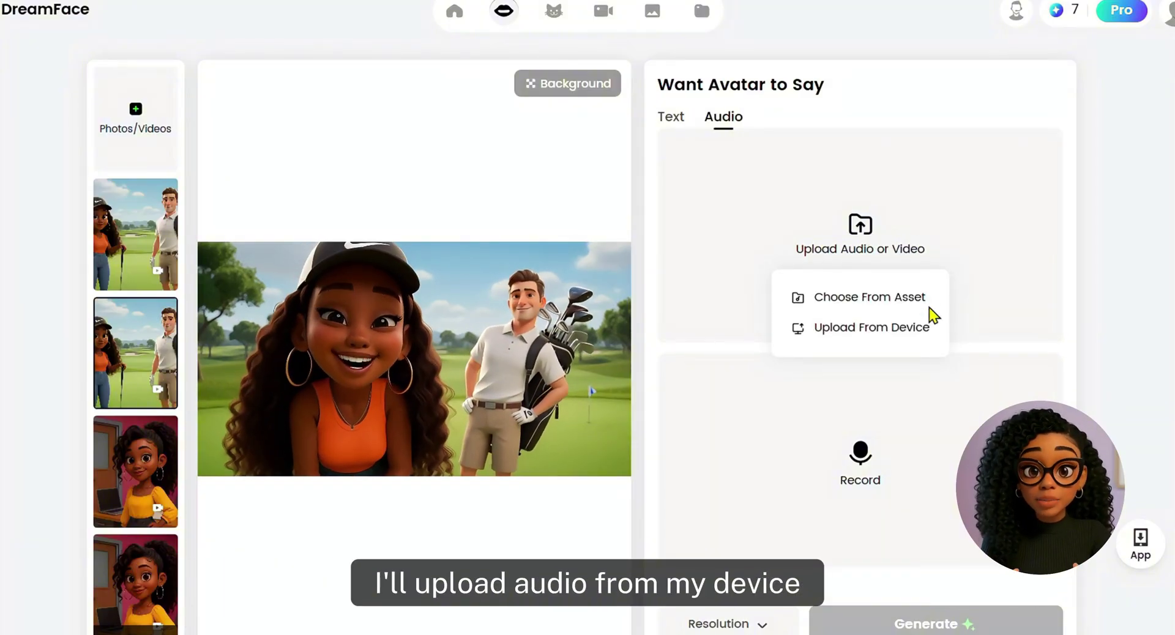
pyautogui.click(902, 331)
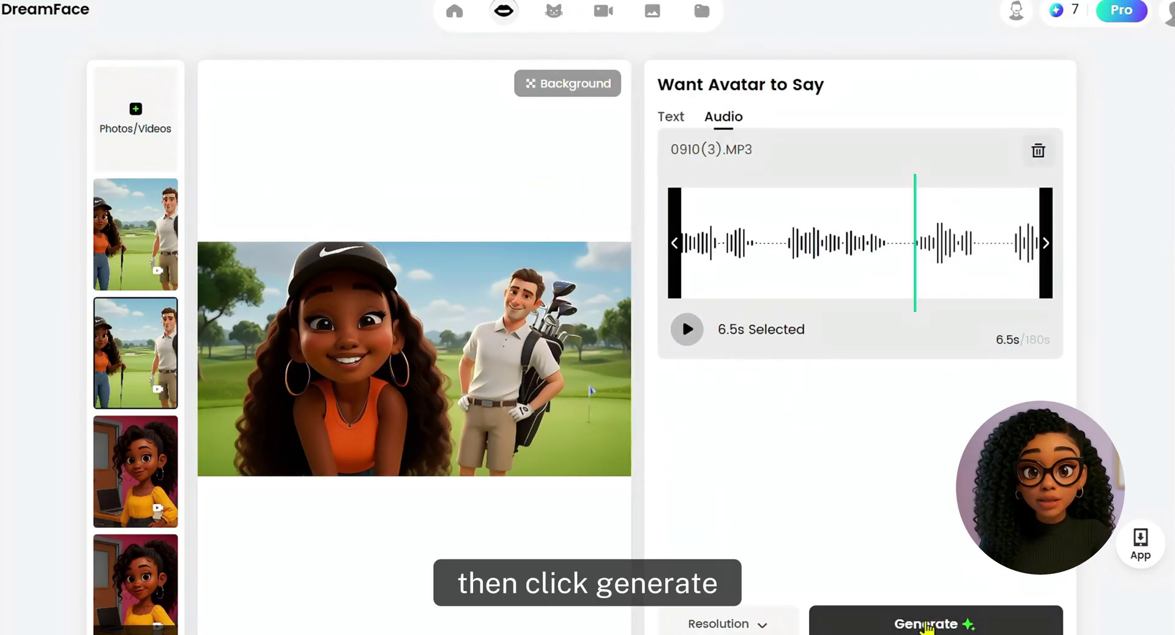
pyautogui.click(928, 625)
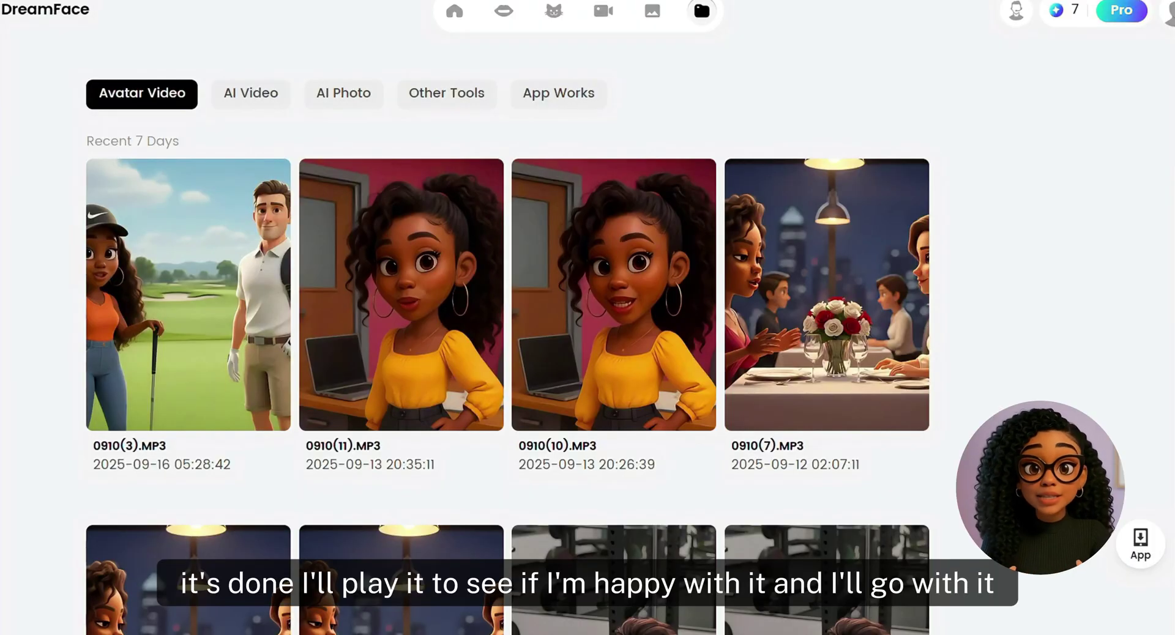
pyautogui.click(188, 294)
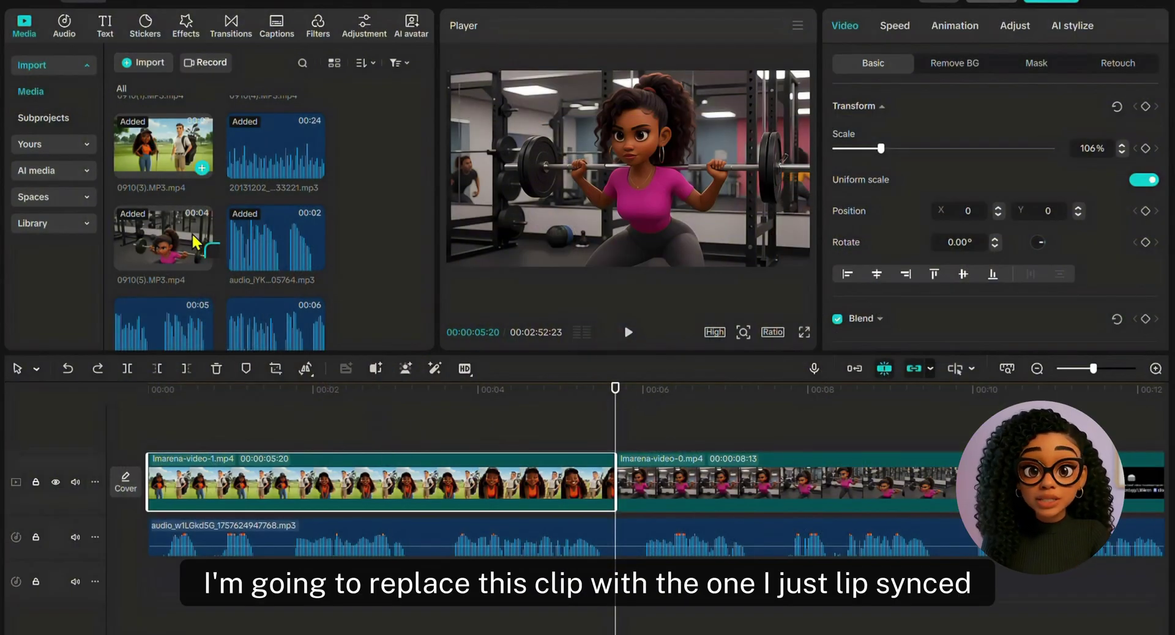
# - In CapCut, replace the original golf clip with the lip-synced 0910(3).MP3.mp4 and delete the voice-over section beneath it
pyautogui.moveTo(195, 243); pyautogui.dragTo(171, 432)
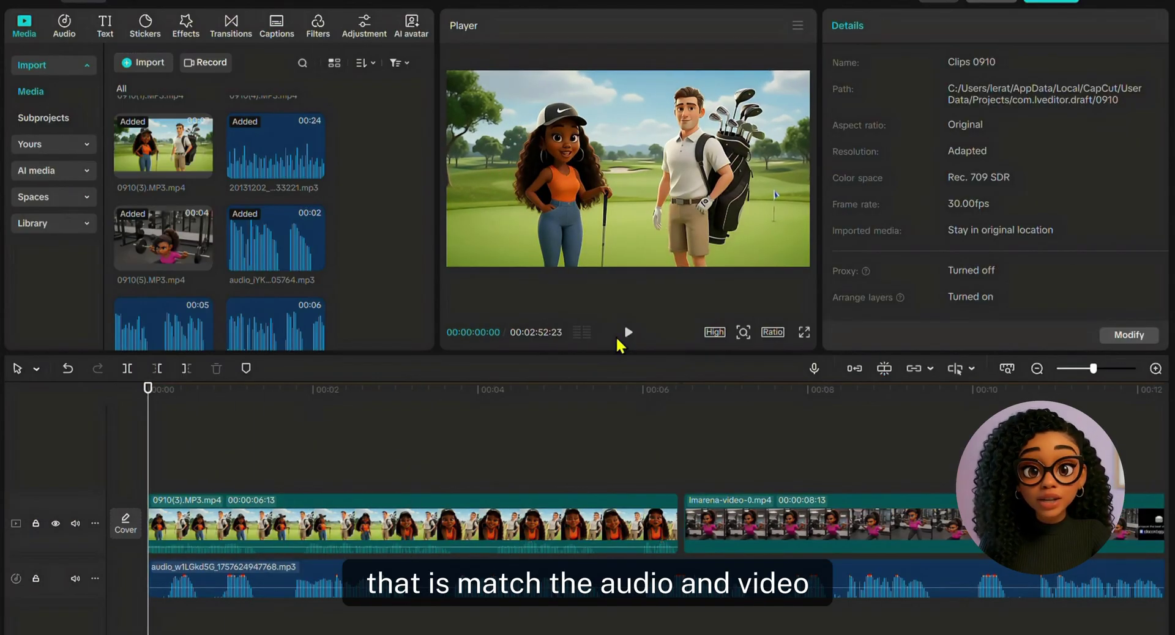
pyautogui.click(628, 334)
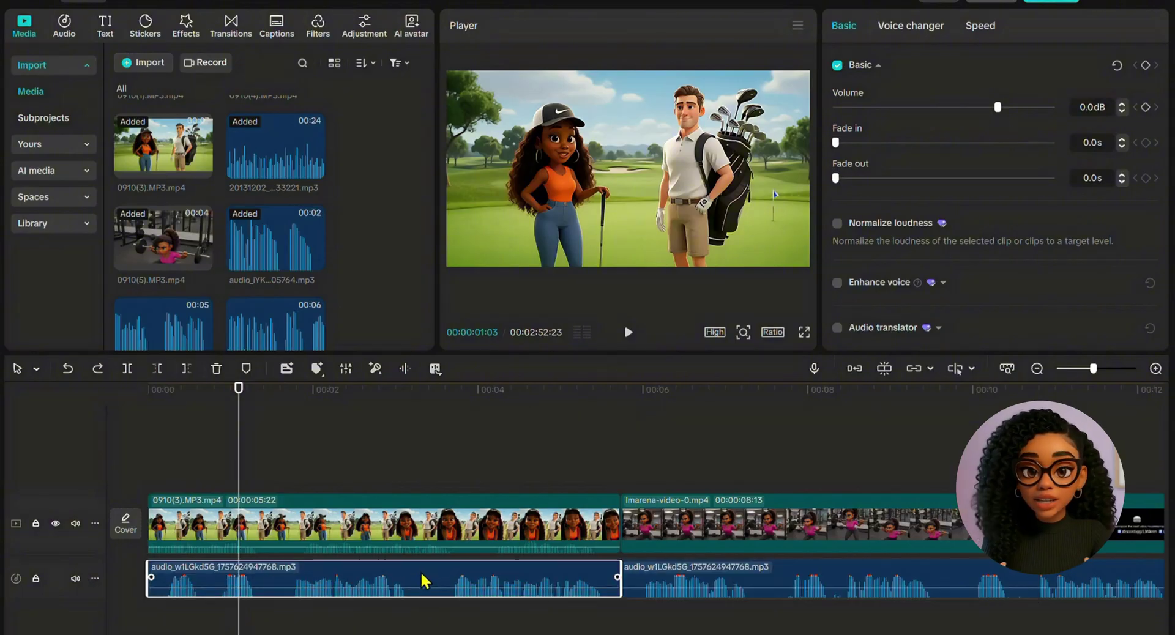
pyautogui.press('Delete')
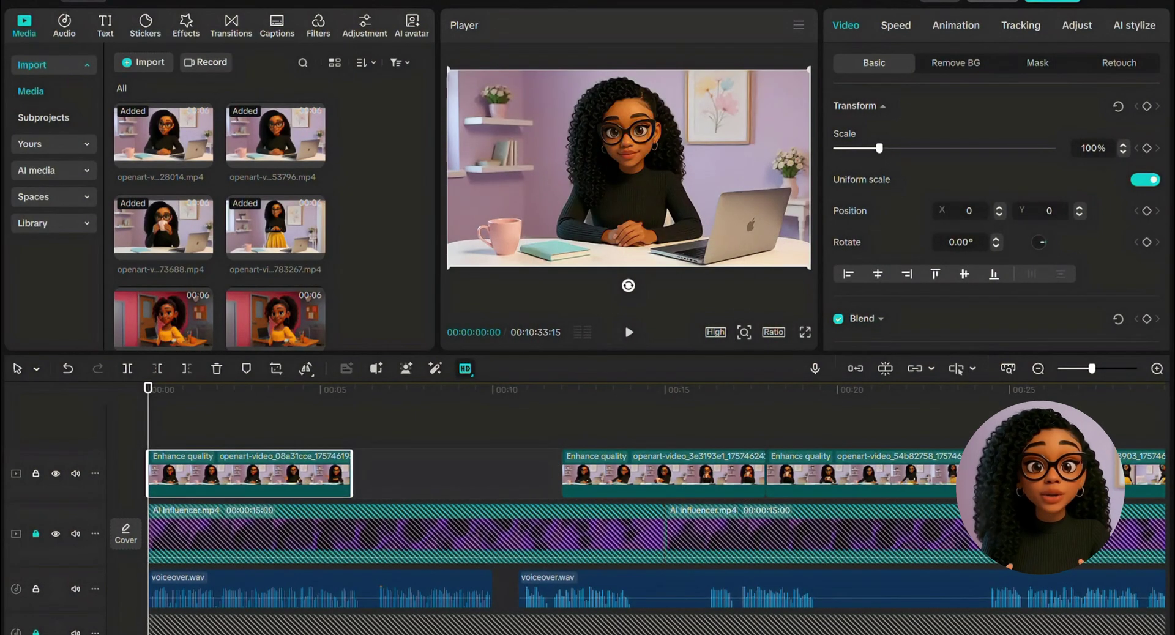
# - In the project with the avatar at her desk, select the first voiceover.wav section and open its available actions
pyautogui.click(442, 580)
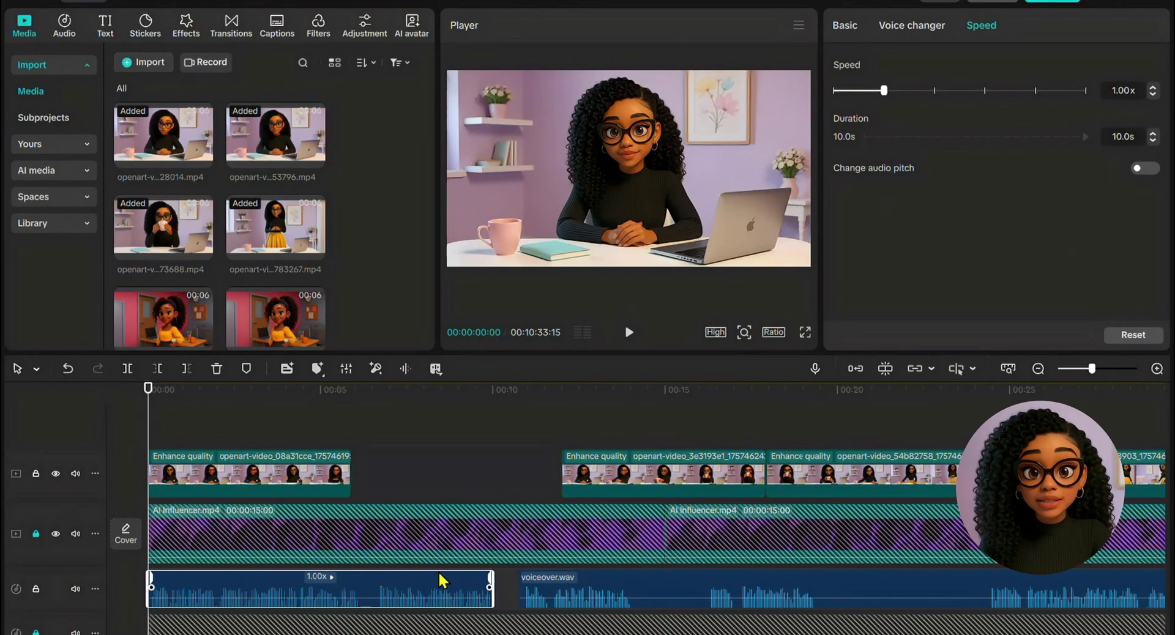
pyautogui.rightClick(441, 580)
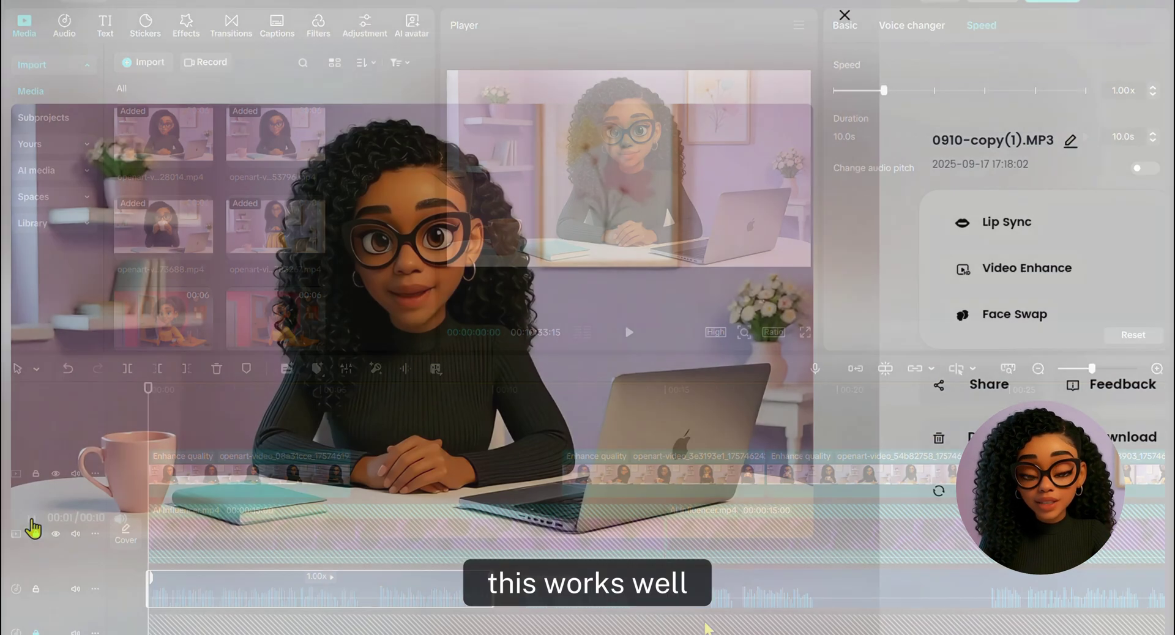